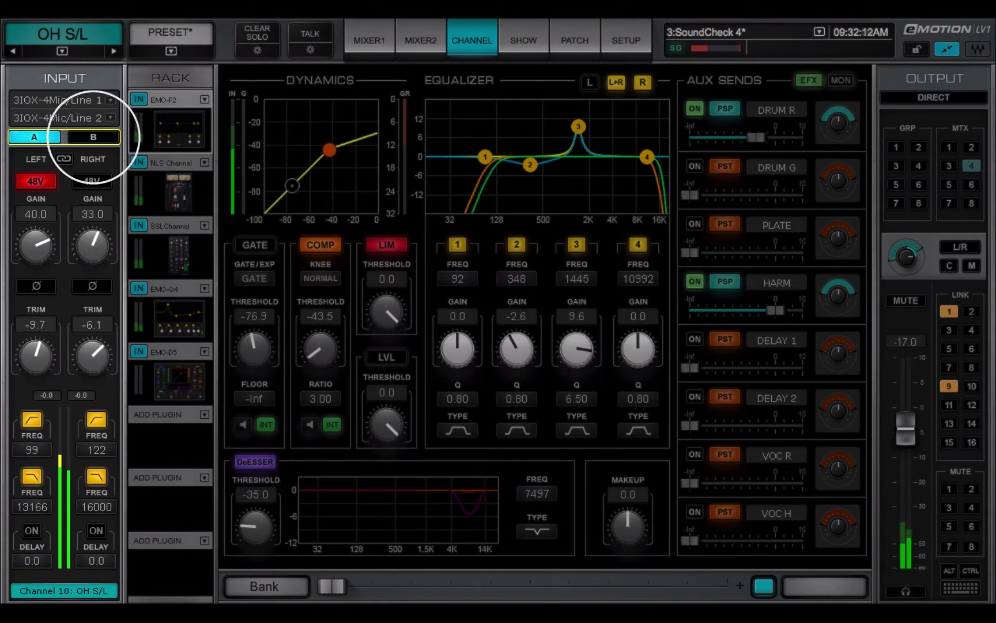
Step: Switch the OH S/L channel to input B and back to A, and assign IOX-2 Analog Mic/Line 5+6 as its source
{"action": "left_click", "coordinate": [93, 137]}
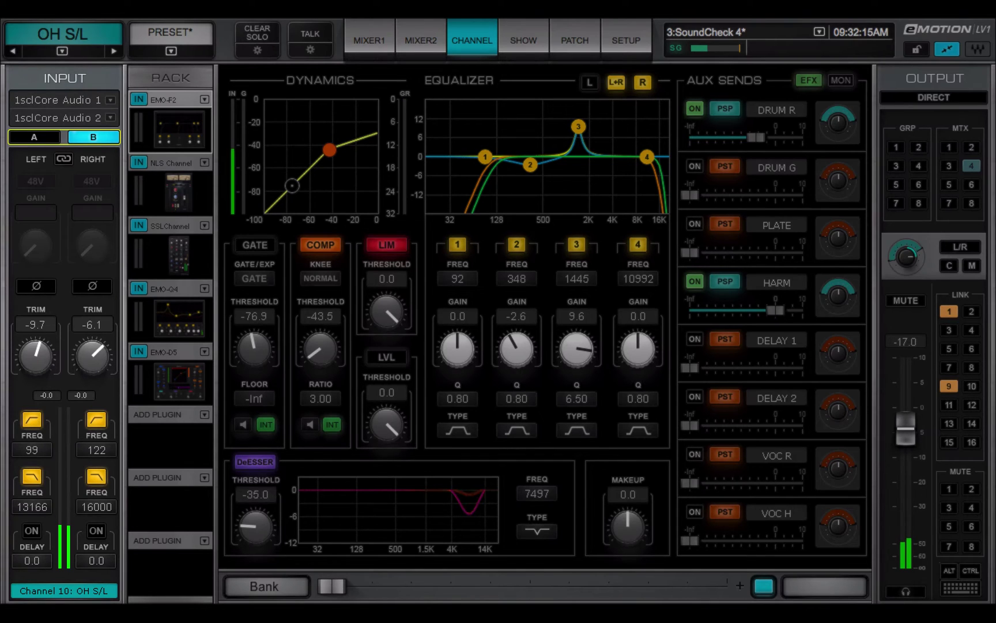
{"action": "left_click", "coordinate": [34, 136]}
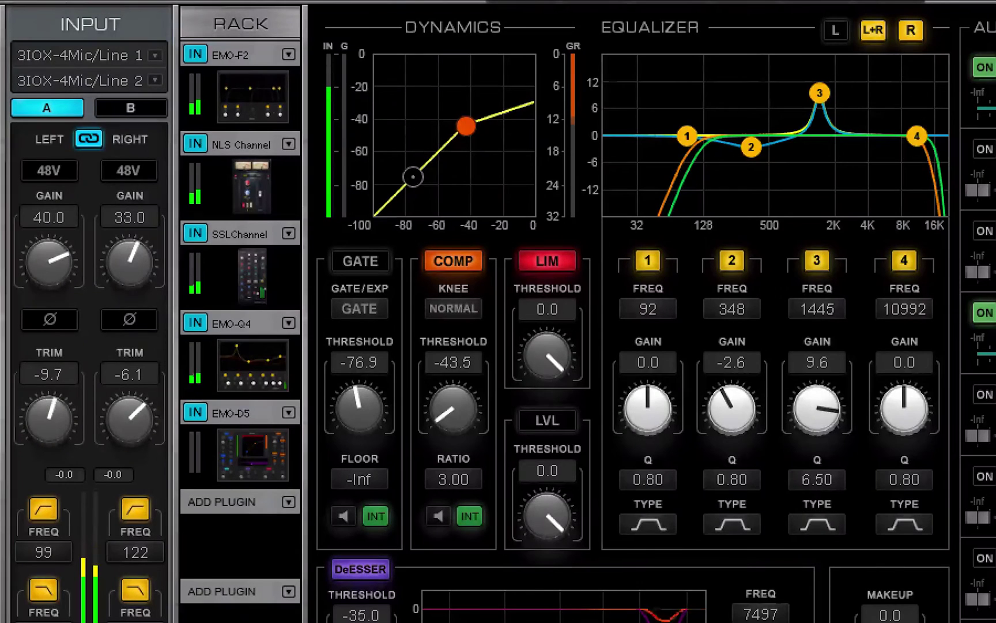
{"action": "left_click", "coordinate": [155, 56]}
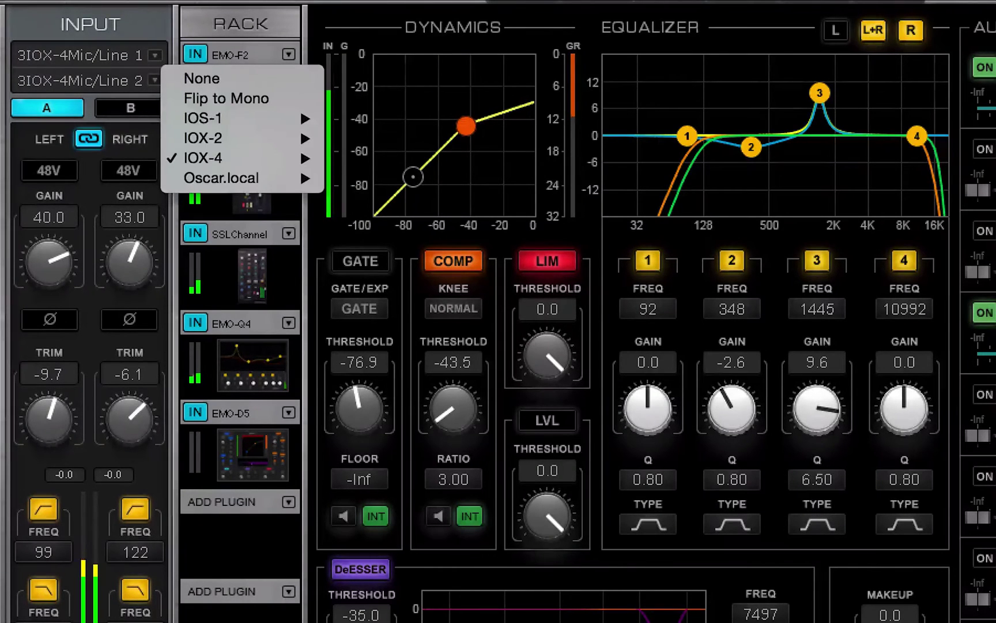
{"action": "mouse_move", "coordinate": [230, 138]}
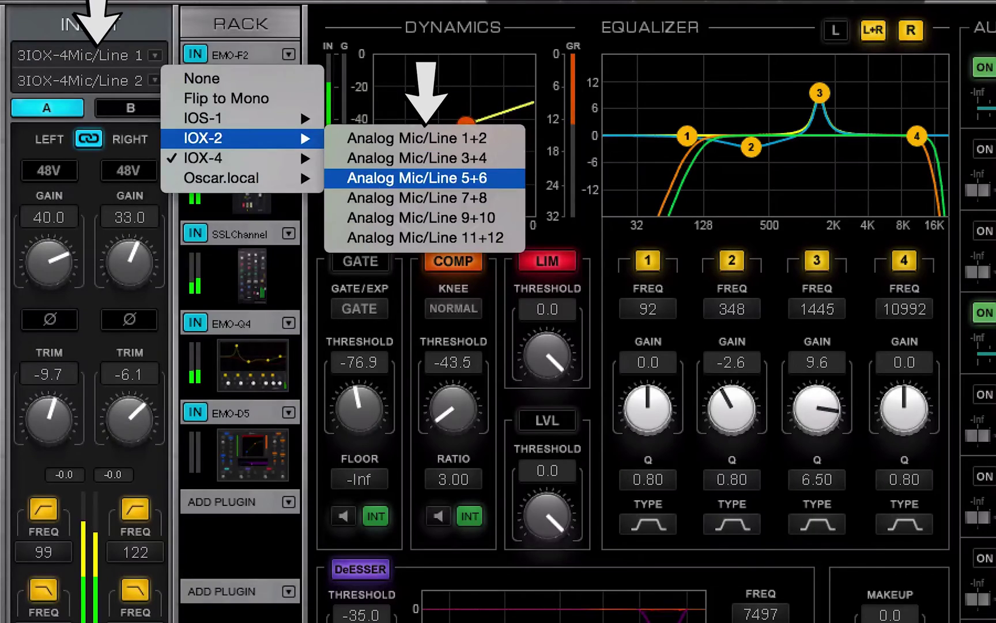
{"action": "left_click", "coordinate": [440, 178]}
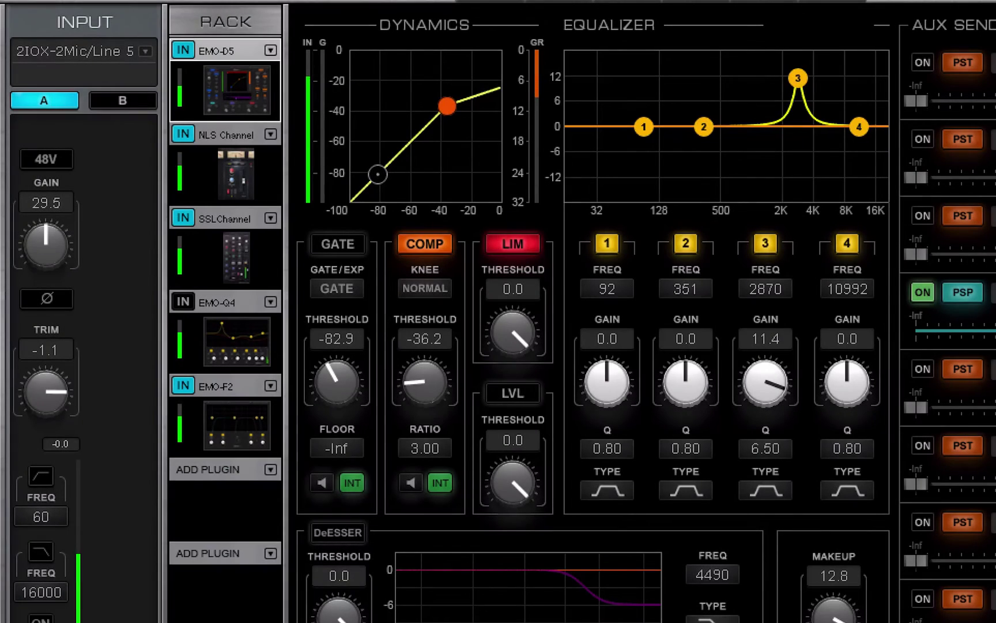
Step: Flip the mono RIDE channel to stereo and assign IOX-2 Analog Mic/Line 5+6 as its input pair
{"action": "left_click", "coordinate": [144, 51]}
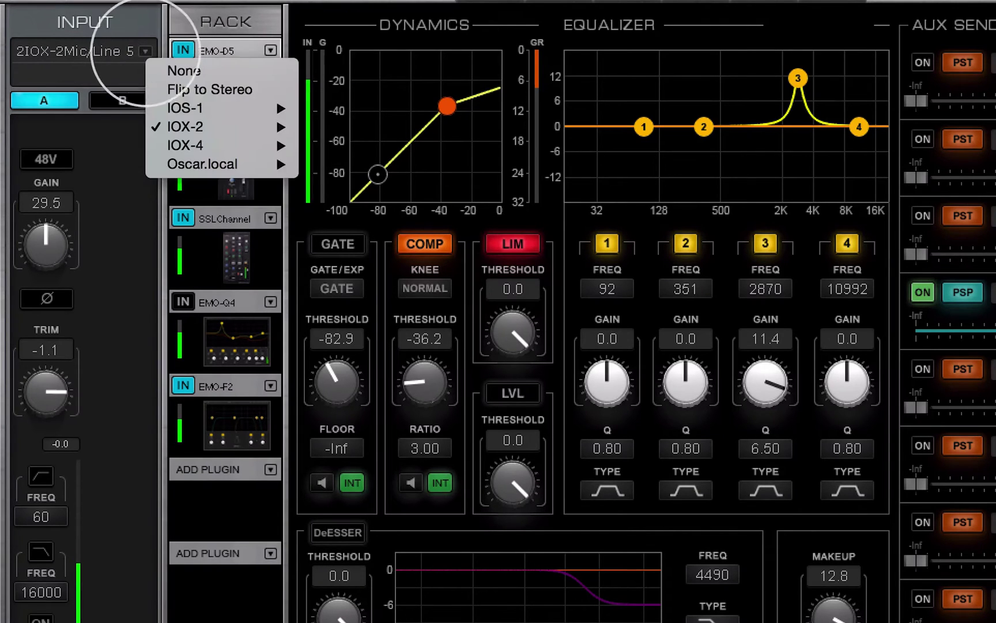
{"action": "left_click", "coordinate": [159, 89]}
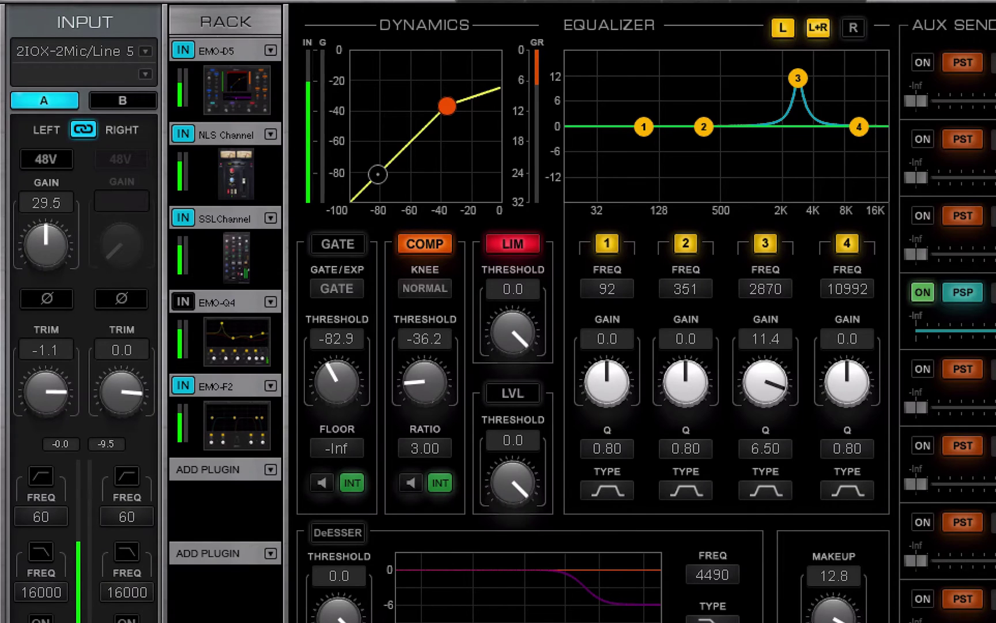
{"action": "left_click", "coordinate": [144, 50]}
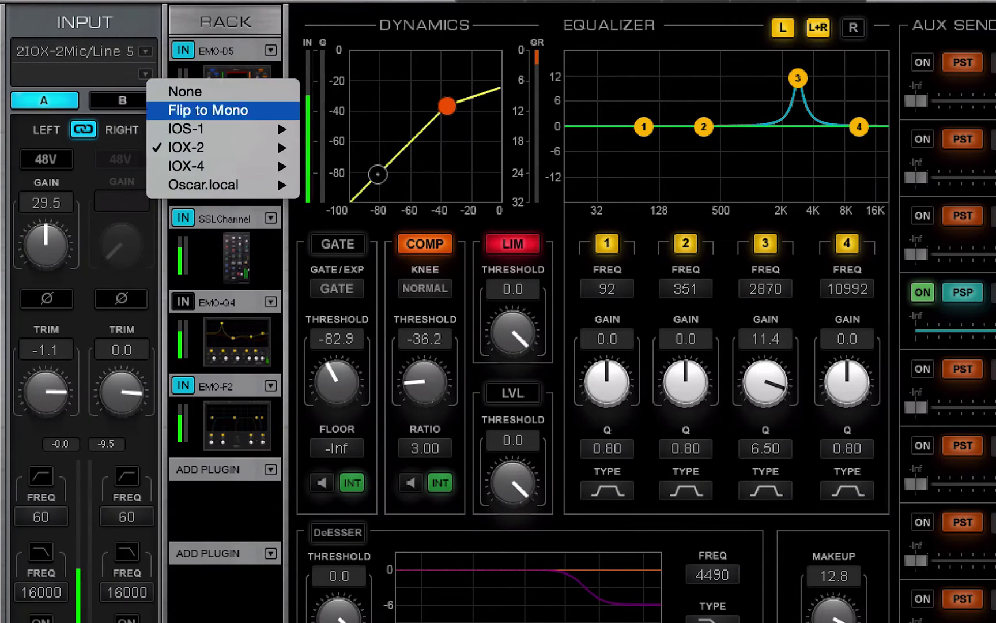
{"action": "mouse_move", "coordinate": [191, 129]}
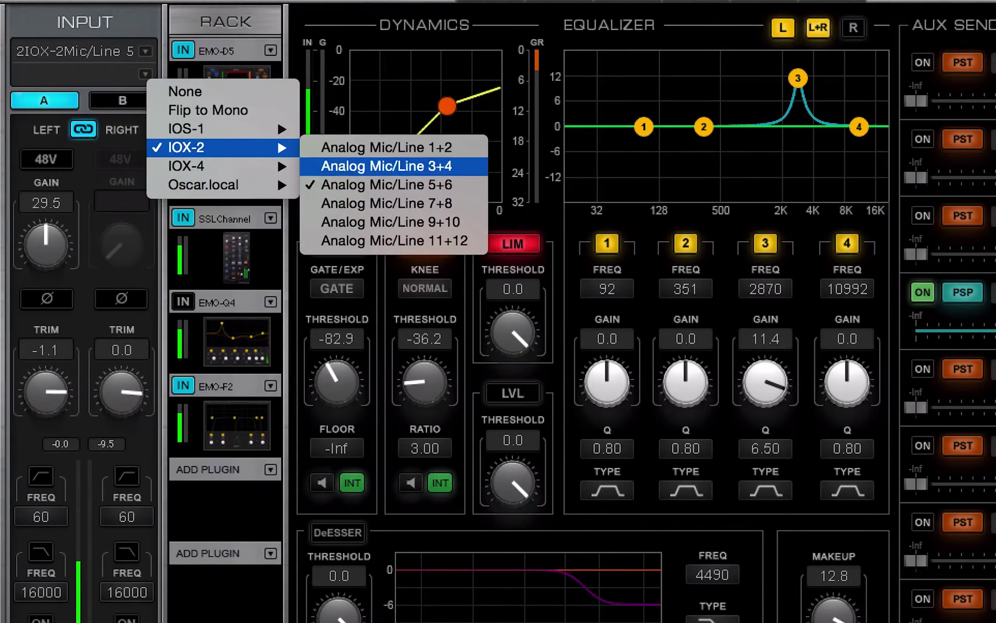
{"action": "left_click", "coordinate": [386, 184]}
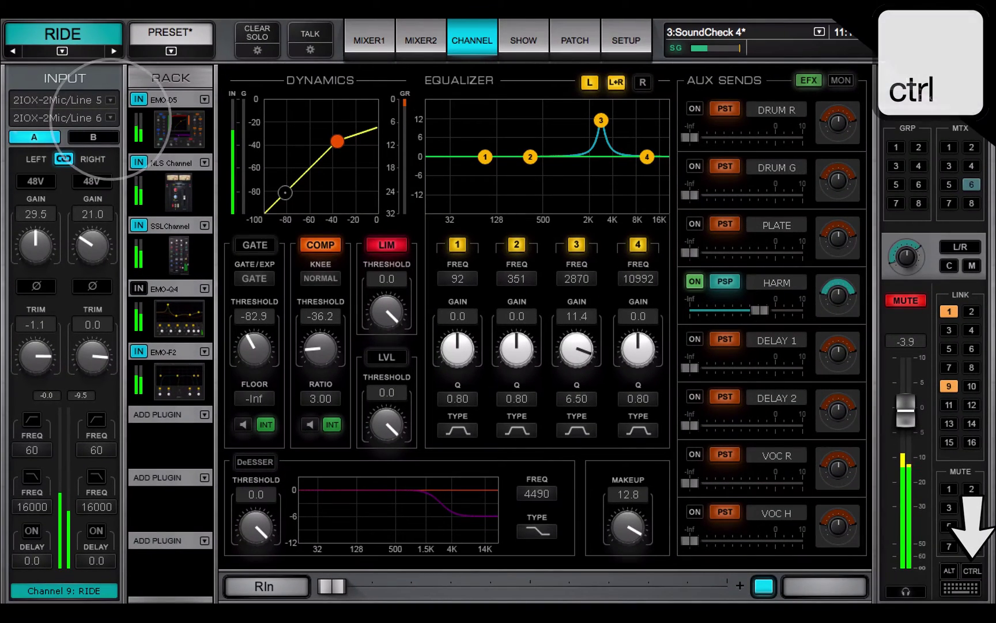
Step: Assign IOX-4 Analog Mic/Line 7 to only the right input of the RIDE channel, and flip the channel back to mono
{"action": "left_click", "coordinate": [111, 119], "text": "ctrl"}
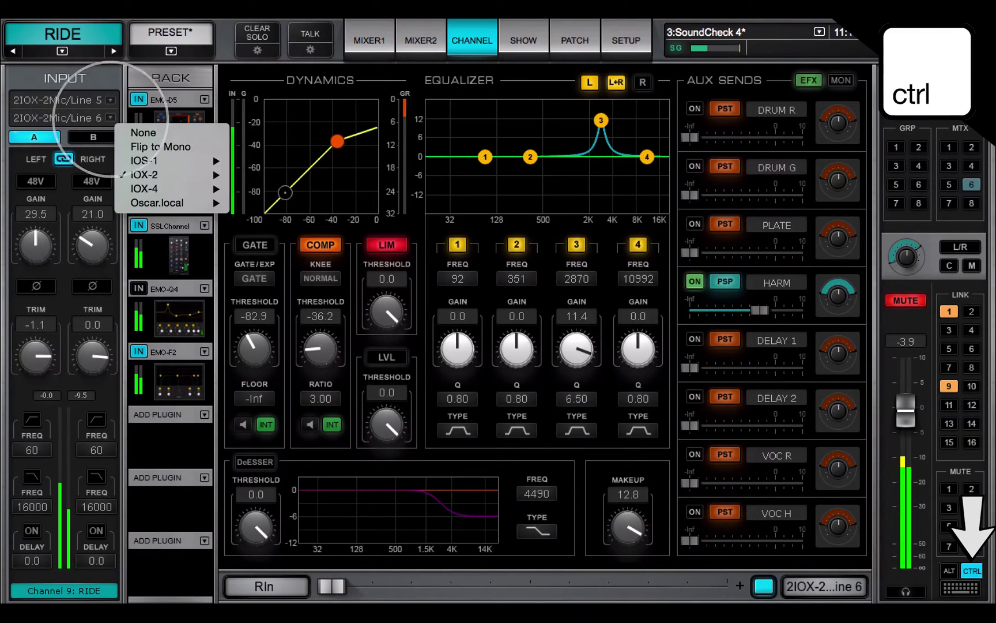
{"action": "mouse_move", "coordinate": [173, 189]}
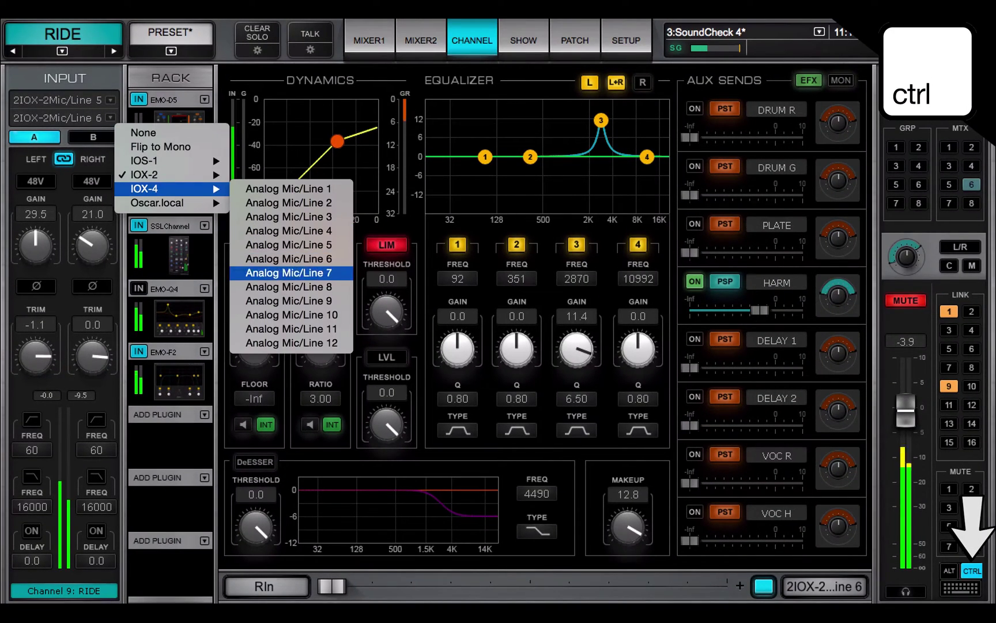
{"action": "left_click", "coordinate": [288, 272]}
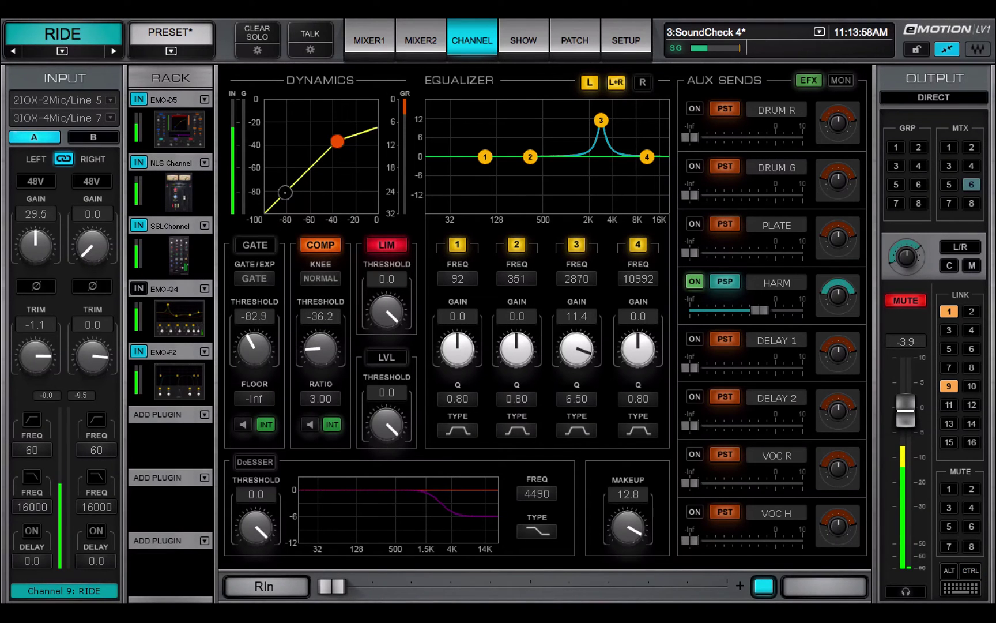
{"action": "left_click", "coordinate": [111, 100]}
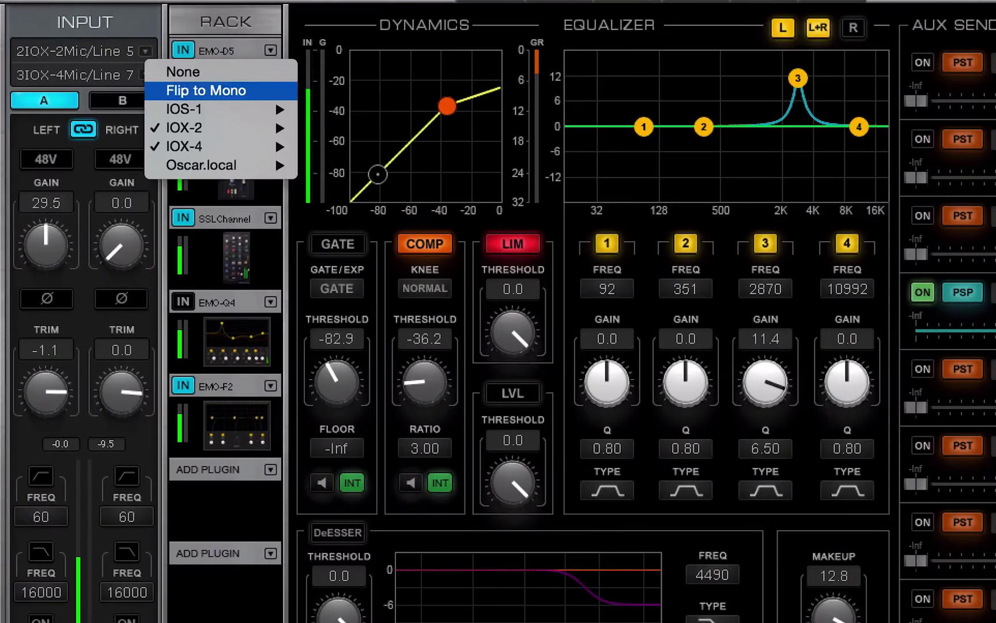
{"action": "left_click", "coordinate": [159, 129]}
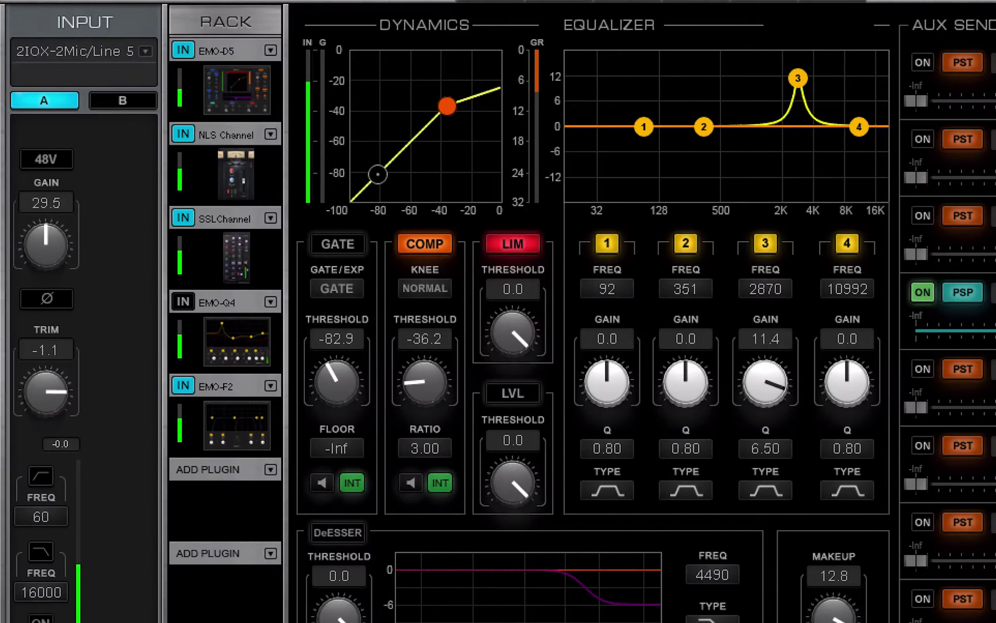
Step: Make the RIDE channel stereo again with IOX-2 Analog Mic/Line 5+6 as its left and right inputs
{"action": "left_click", "coordinate": [145, 50]}
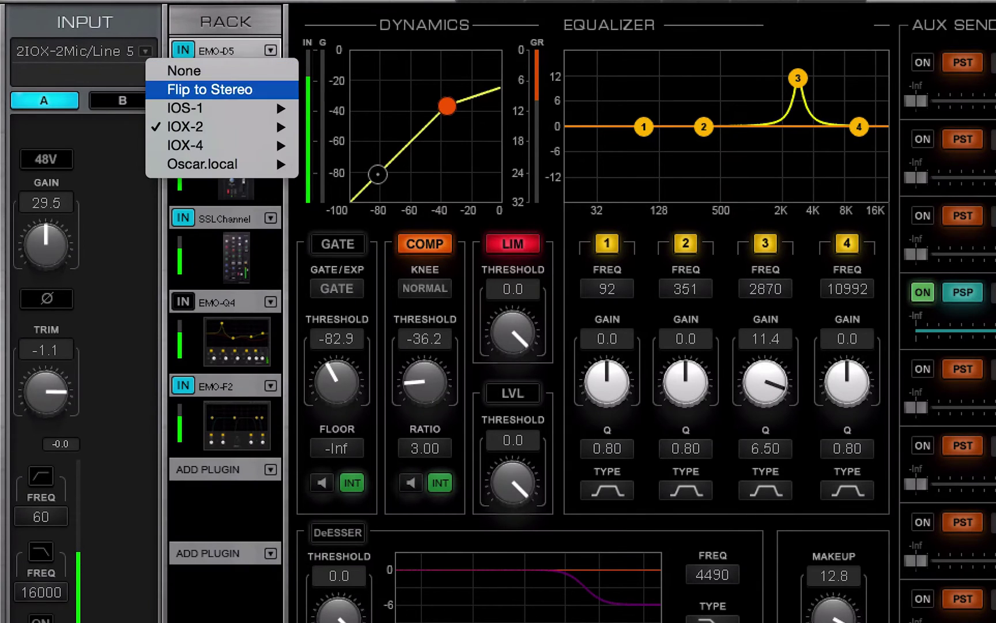
{"action": "left_click", "coordinate": [210, 89]}
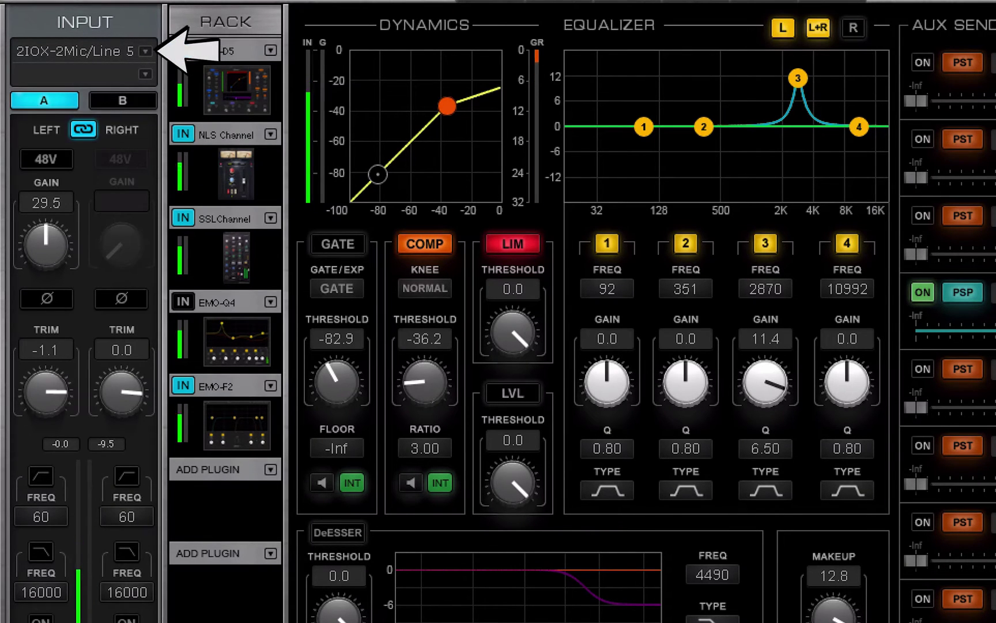
{"action": "left_click", "coordinate": [146, 51]}
{"action": "mouse_move", "coordinate": [224, 148]}
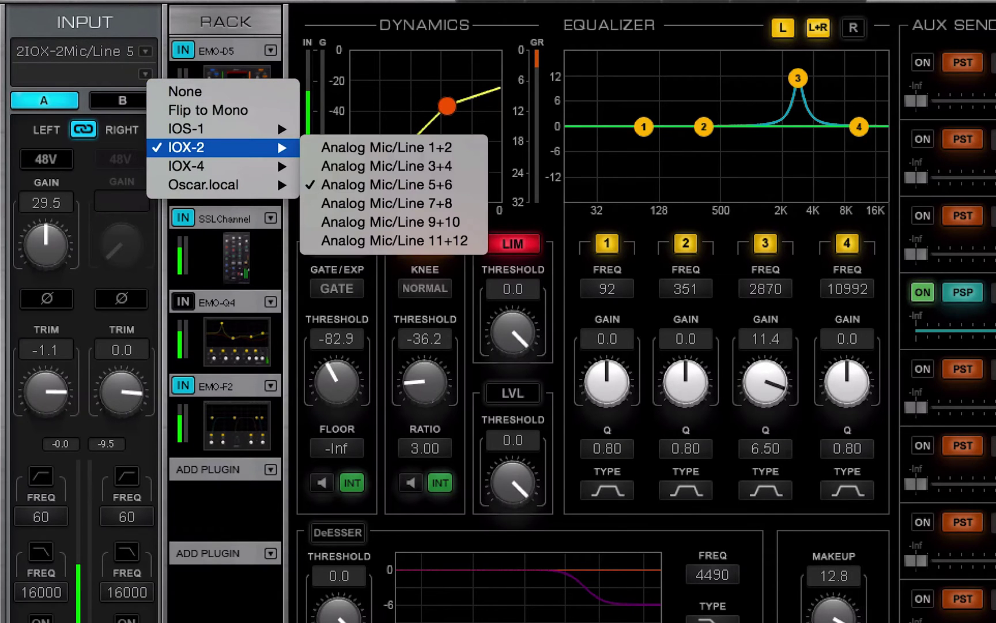
{"action": "left_click", "coordinate": [386, 185]}
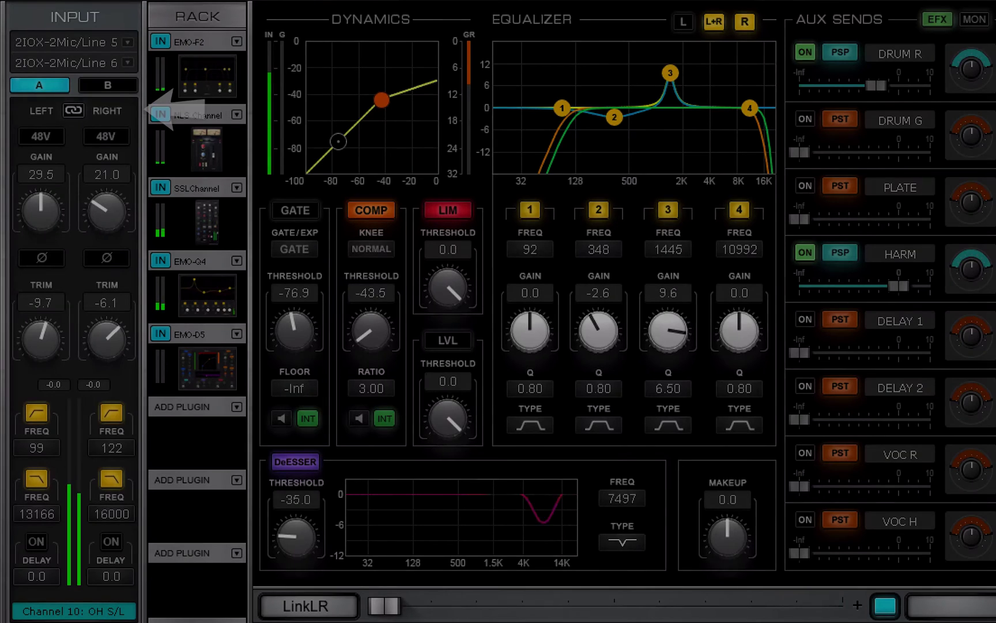
Step: Raise the linked left and right trims of the OH S/L channel, and unlink the sides to set the right trim to -0.7
{"action": "left_click", "coordinate": [73, 110]}
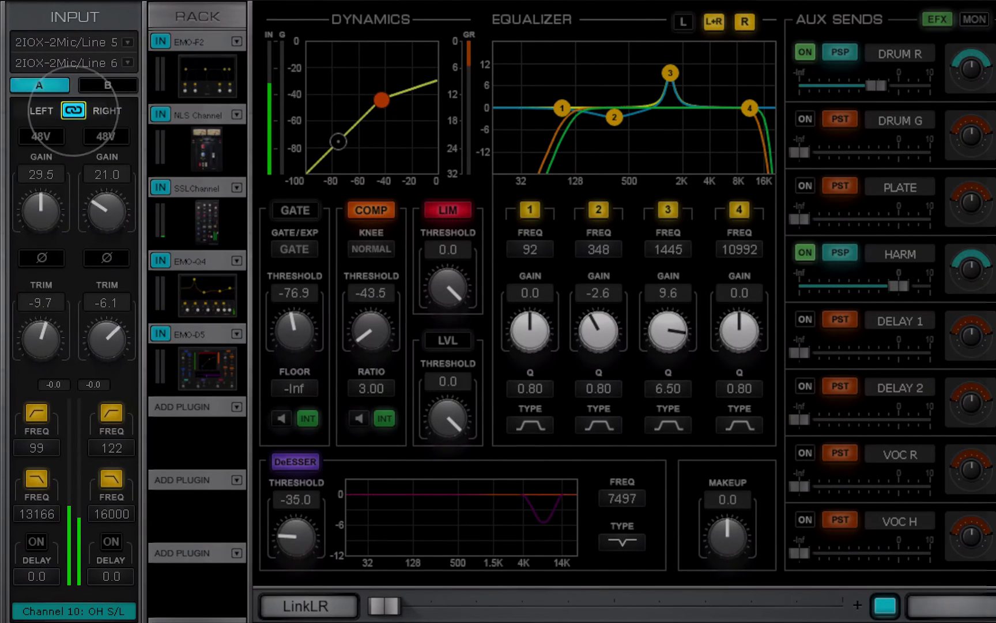
{"action": "mouse_move", "coordinate": [107, 339]}
{"action": "left_mouse_down"}
{"action": "mouse_move", "coordinate": [107, 300]}
{"action": "mouse_move", "coordinate": [107, 338]}
{"action": "mouse_move", "coordinate": [107, 317]}
{"action": "left_mouse_up"}
{"action": "left_click", "coordinate": [73, 110]}
{"action": "scroll", "coordinate": [107, 338], "scroll_direction": "down", "scroll_amount": 18}
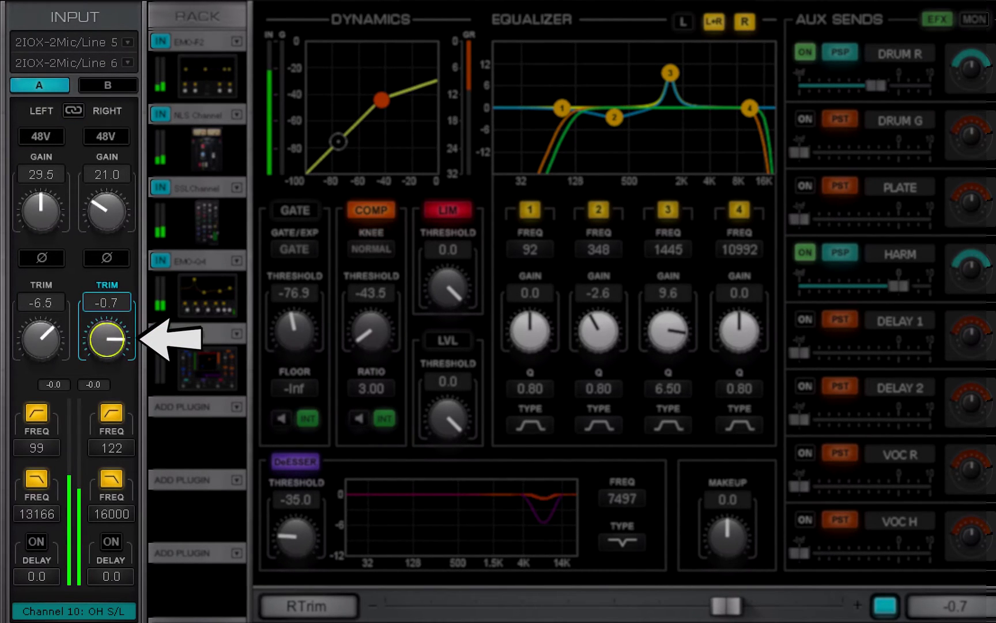
Step: Relink the left and right inputs, set the trims to -6.8 and -1.0, and turn on 48V phantom power for both sides
{"action": "left_click", "coordinate": [73, 110]}
{"action": "scroll", "coordinate": [40, 338], "scroll_direction": "up", "scroll_amount": 10}
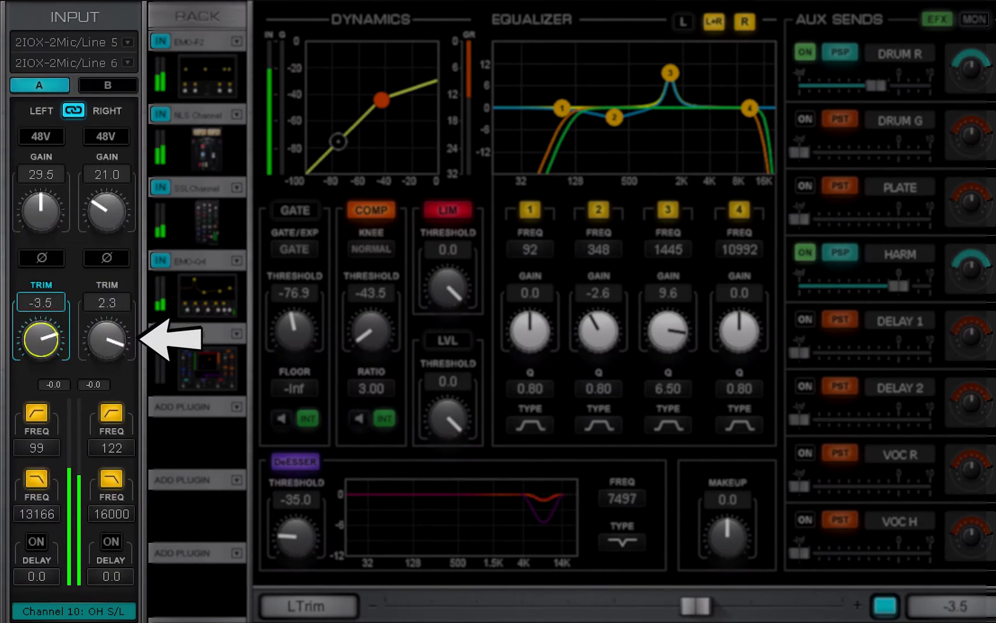
{"action": "scroll", "coordinate": [40, 339], "scroll_direction": "down", "scroll_amount": 11}
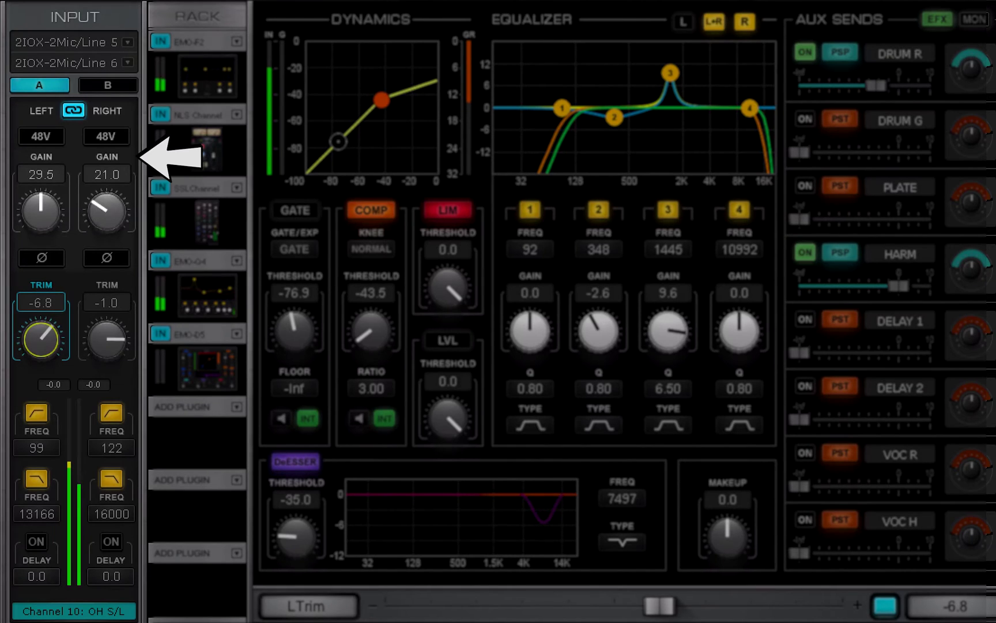
{"action": "left_click", "coordinate": [106, 136]}
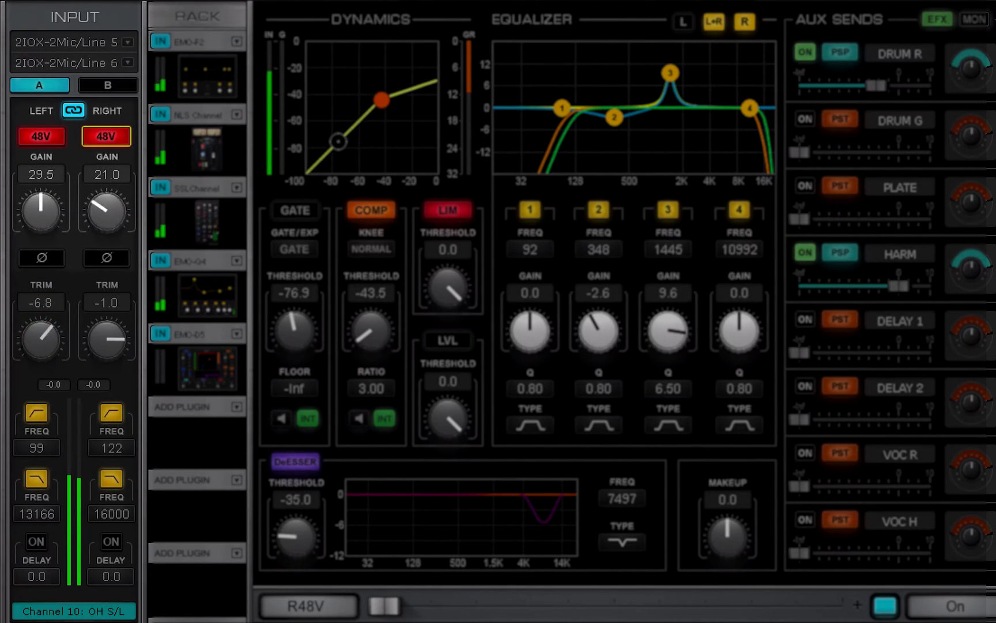
Step: With the two sides unlinked, invert the right input's phase and set its preamp gain to 24.5
{"action": "left_click", "coordinate": [107, 258]}
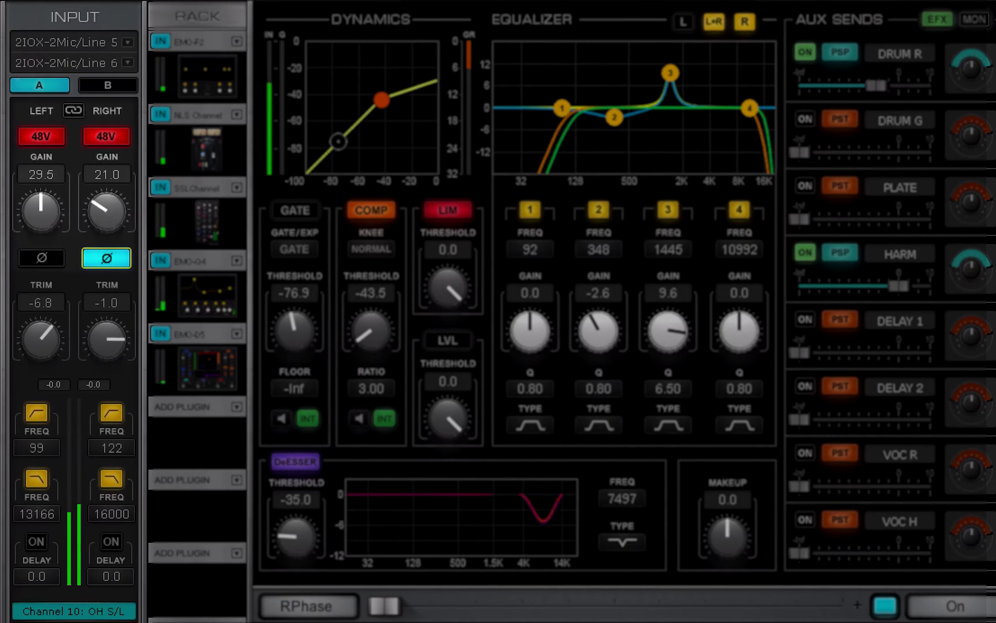
{"action": "mouse_move", "coordinate": [106, 212]}
{"action": "left_mouse_down"}
{"action": "mouse_move", "coordinate": [106, 193]}
{"action": "mouse_move", "coordinate": [107, 201]}
{"action": "left_mouse_up"}
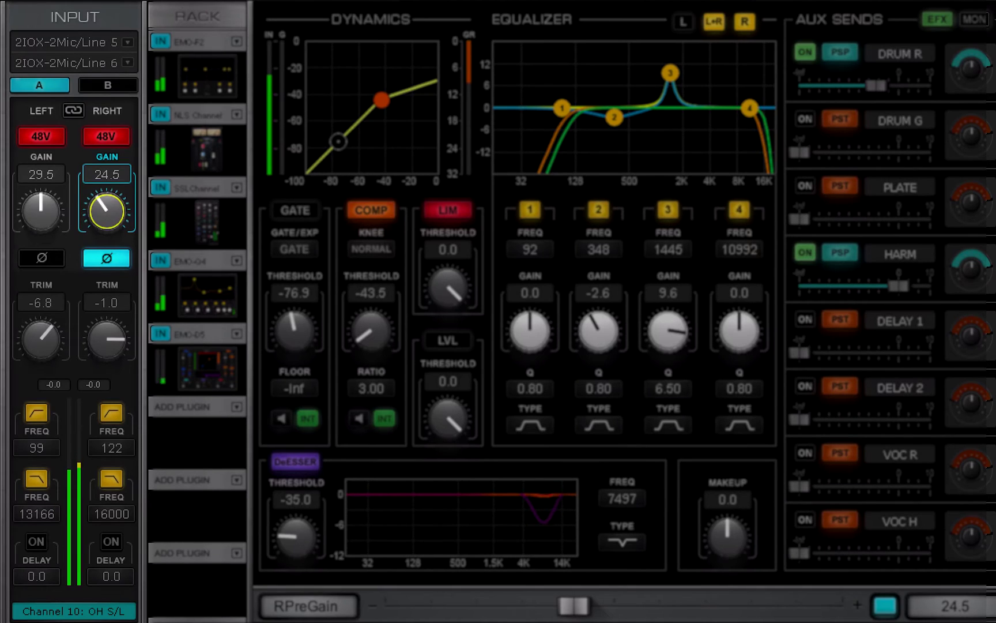
{"action": "left_click", "coordinate": [41, 212]}
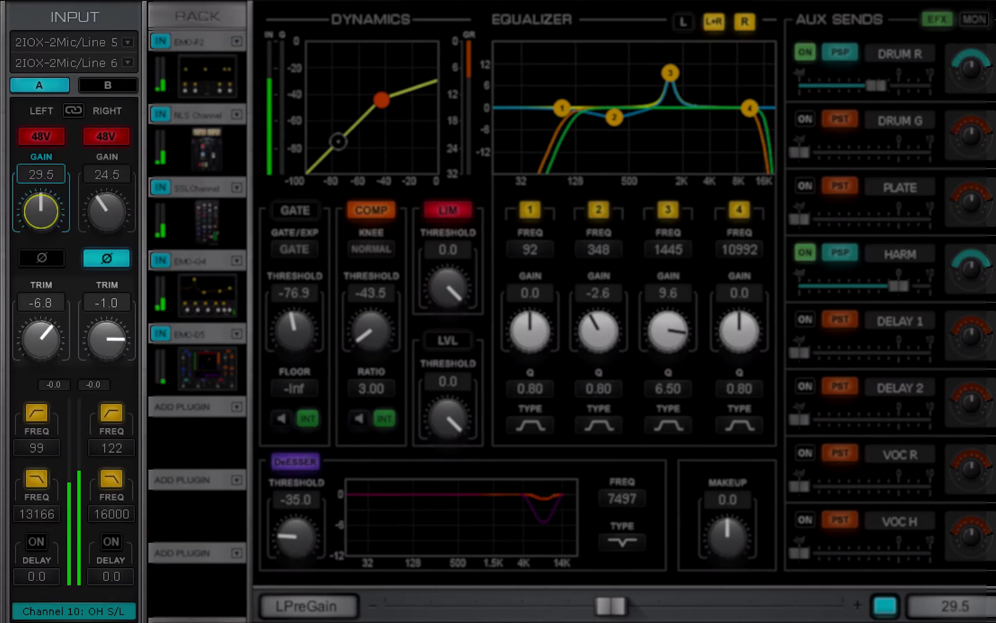
Step: Set the OH S/L trims to -8.3 for left and -9.9 for right, and clear the input clip indicators
{"action": "mouse_move", "coordinate": [41, 340]}
{"action": "left_mouse_down"}
{"action": "mouse_move", "coordinate": [41, 329]}
{"action": "mouse_move", "coordinate": [41, 338]}
{"action": "left_mouse_up"}
{"action": "left_click", "coordinate": [107, 338]}
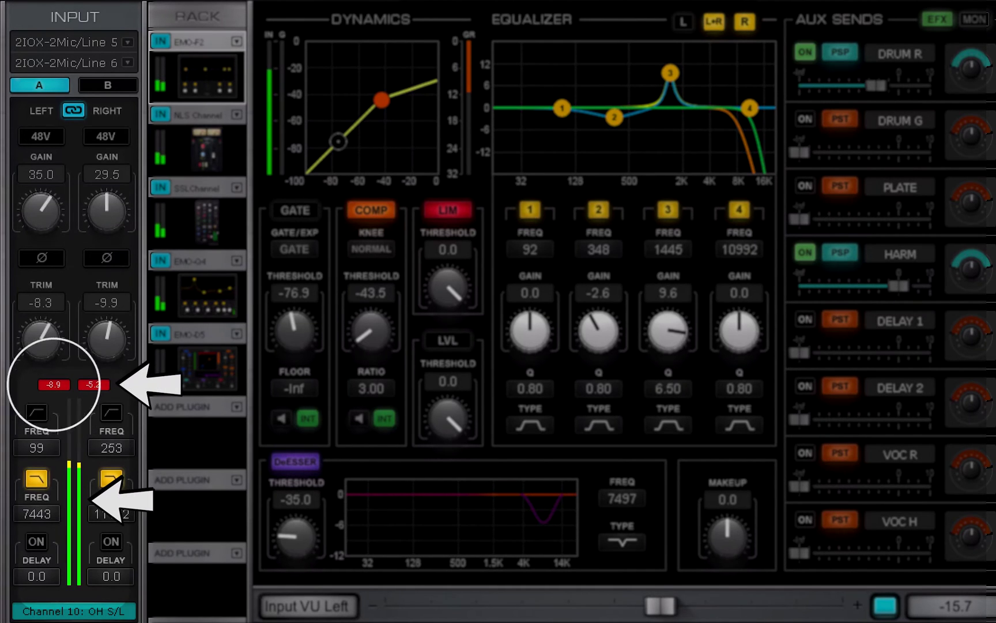
{"action": "left_click", "coordinate": [53, 384]}
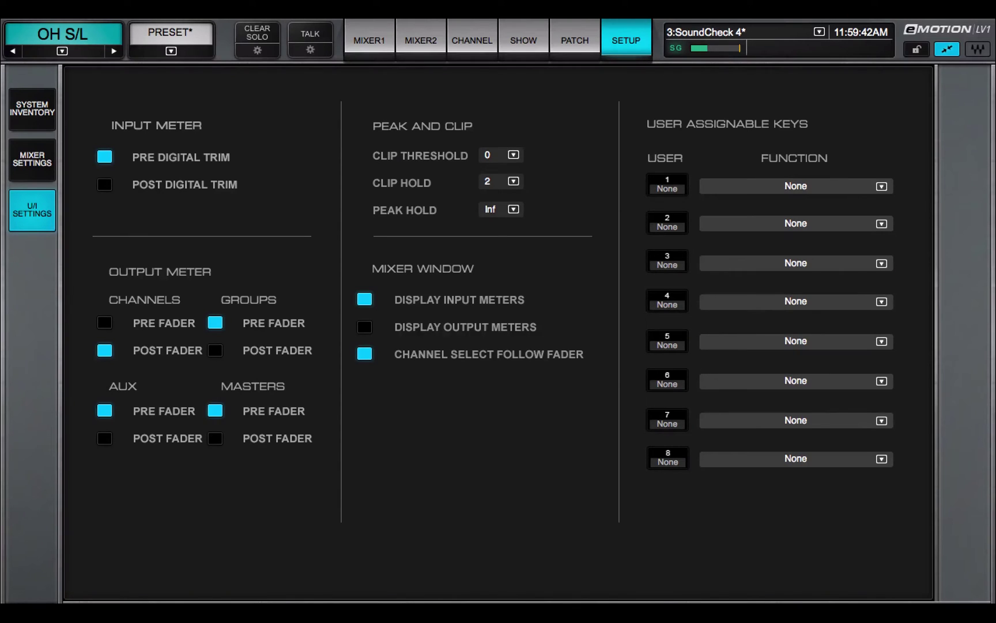
Step: In the U/I settings, set the channel output meters to pre fader and the clip threshold to -4, and open the clip hold choices
{"action": "left_click", "coordinate": [105, 322]}
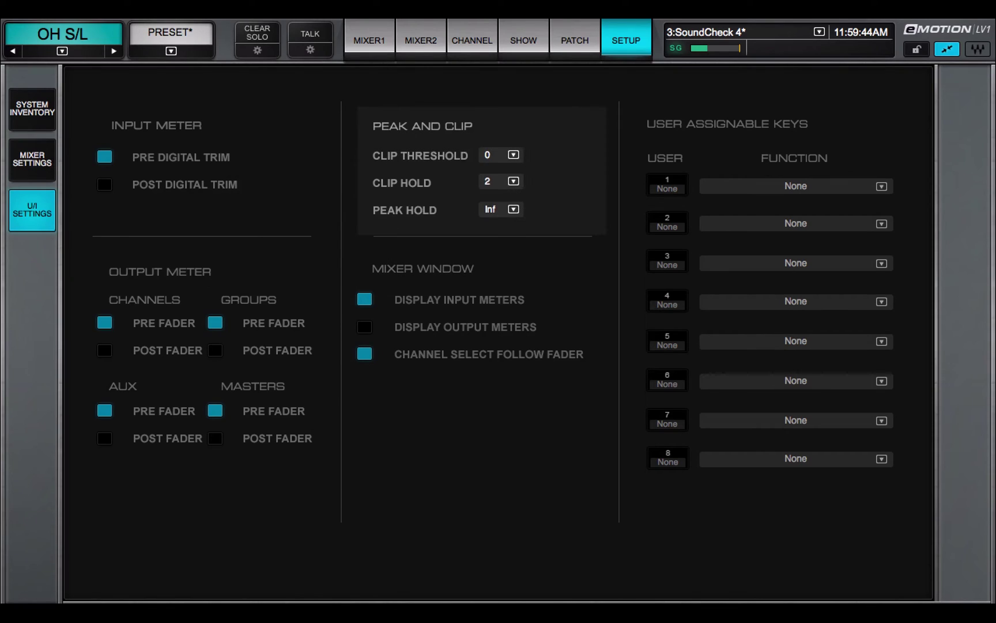
{"action": "left_click", "coordinate": [513, 155]}
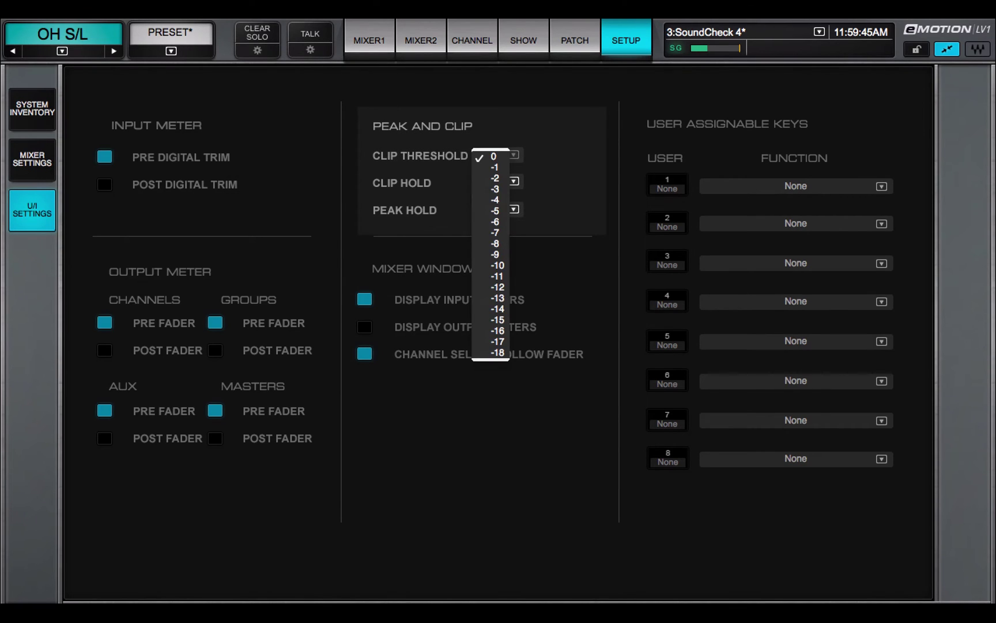
{"action": "left_click", "coordinate": [494, 200]}
{"action": "left_click", "coordinate": [513, 182]}
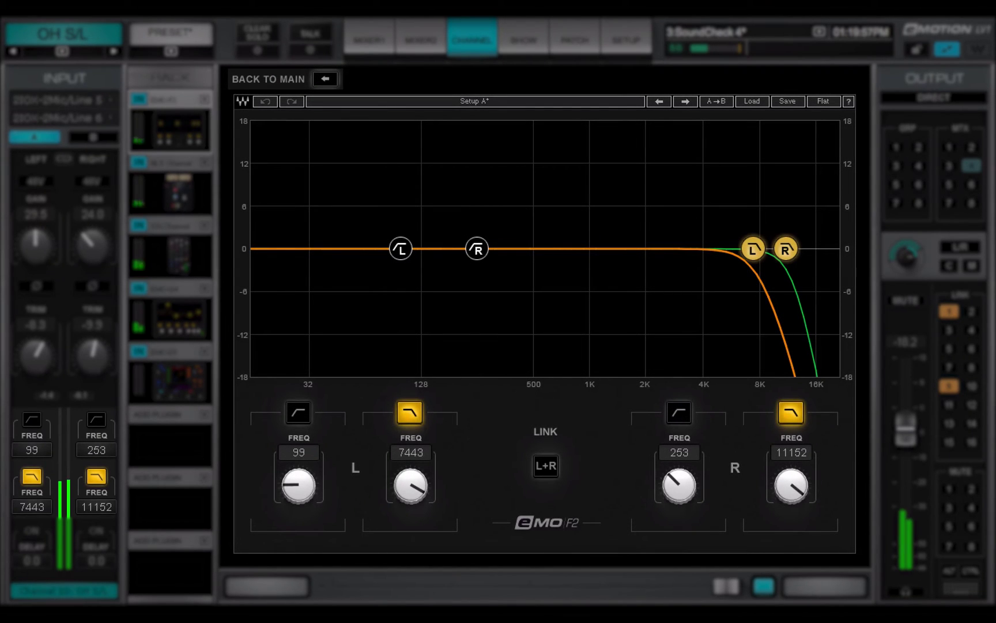
Step: Enable the high-pass filters on both the left and right inputs of the OH S/L channel
{"action": "left_click", "coordinate": [32, 419]}
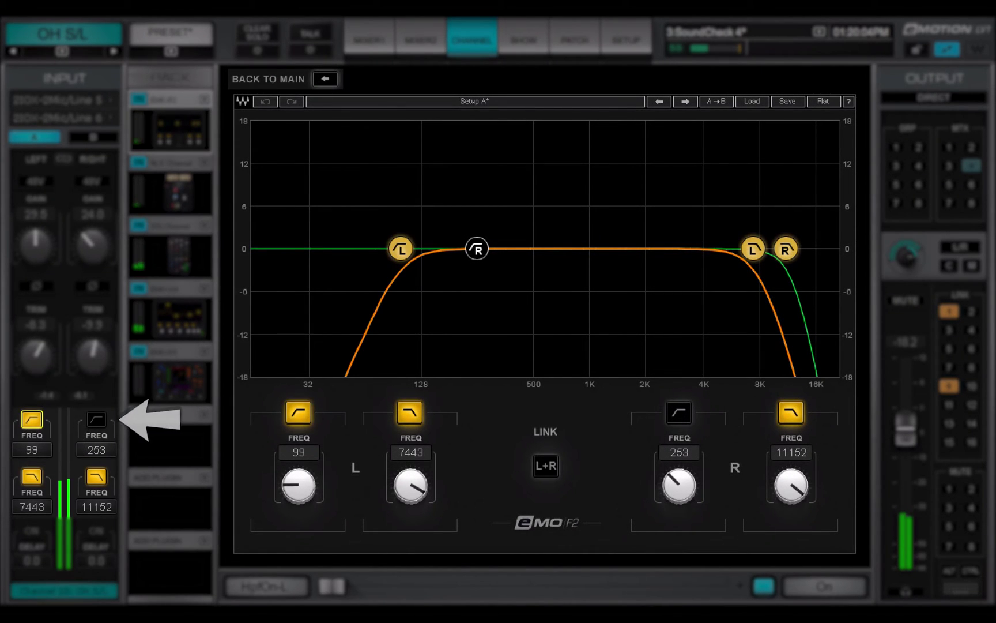
{"action": "left_click", "coordinate": [96, 419]}
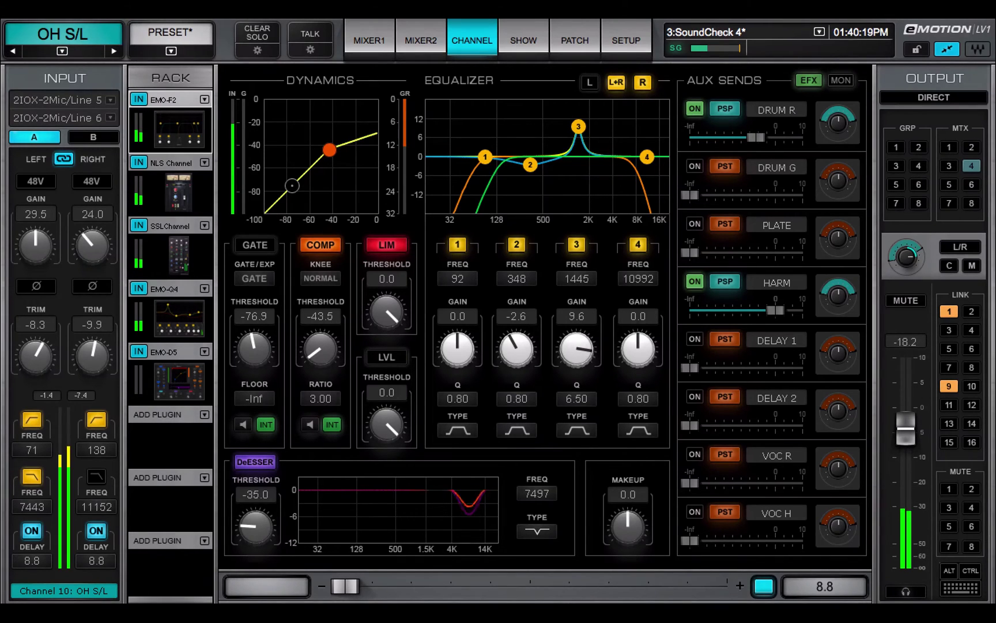
Step: Switch the channel view from OH S/L to the BASS group
{"action": "left_click", "coordinate": [62, 51]}
{"action": "mouse_move", "coordinate": [96, 92]}
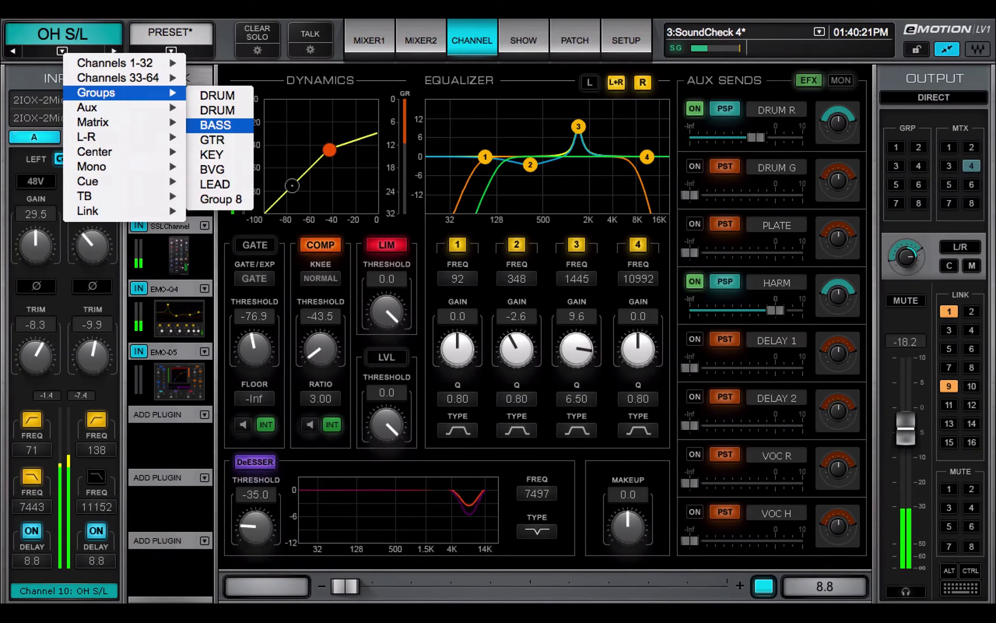
{"action": "left_click", "coordinate": [215, 125]}
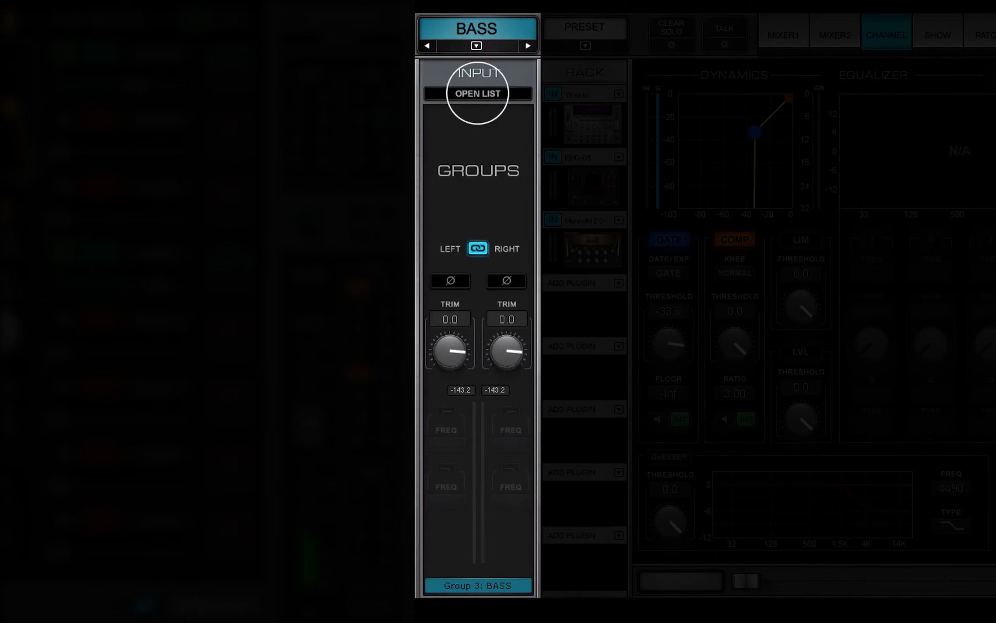
Step: Add the channels BASS DI, GTR 2 and KEY to the BASS group's input list
{"action": "left_click", "coordinate": [478, 94]}
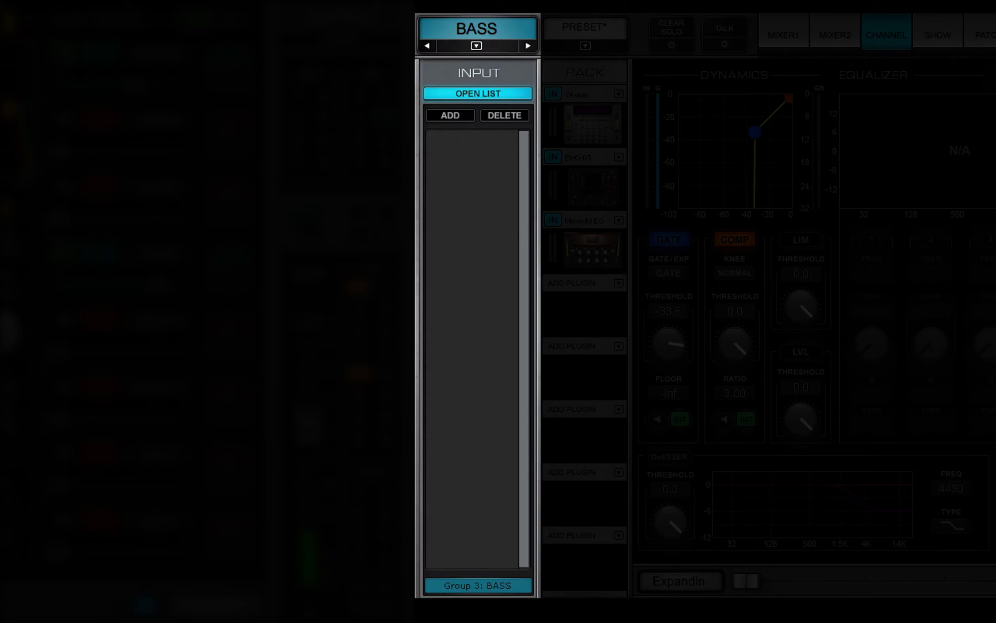
{"action": "left_click", "coordinate": [450, 115]}
{"action": "mouse_move", "coordinate": [507, 130]}
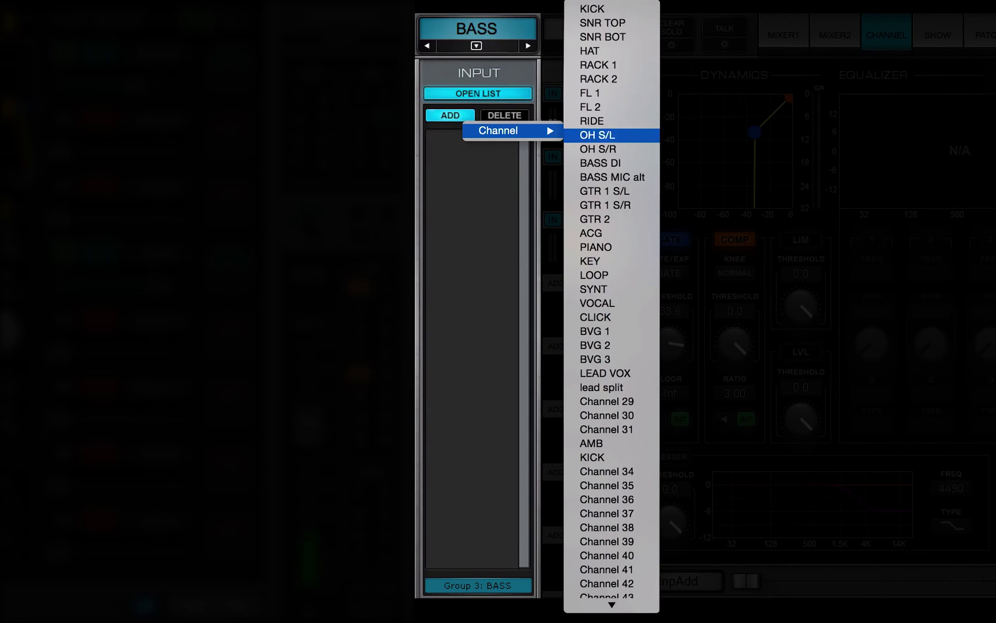
{"action": "left_click", "coordinate": [601, 163]}
{"action": "left_click", "coordinate": [451, 115]}
{"action": "mouse_move", "coordinate": [518, 133]}
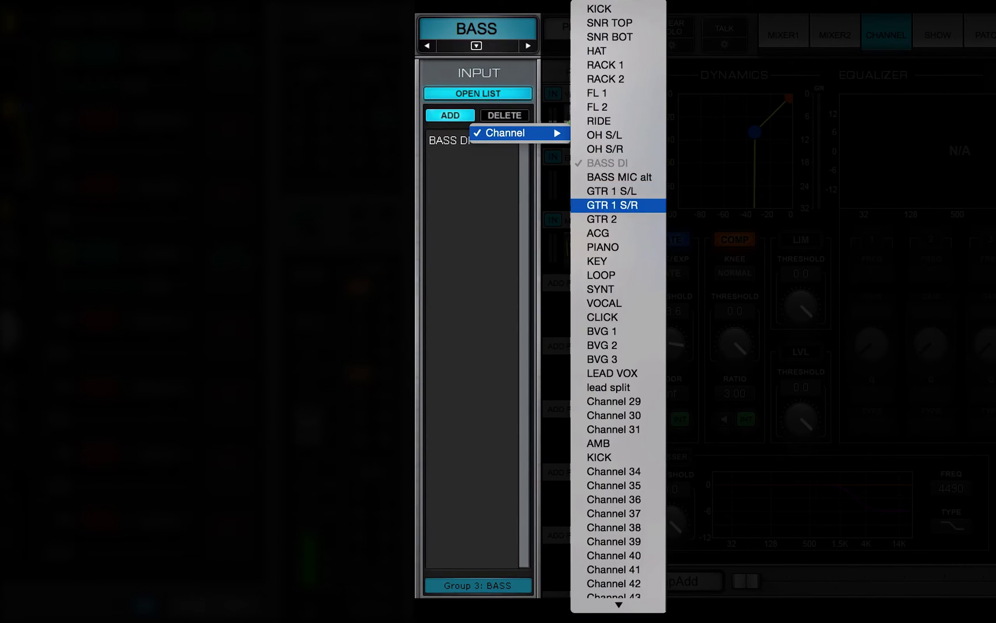
{"action": "left_click", "coordinate": [602, 219]}
{"action": "left_click", "coordinate": [450, 115]}
{"action": "mouse_move", "coordinate": [508, 132]}
{"action": "left_click", "coordinate": [585, 261]}
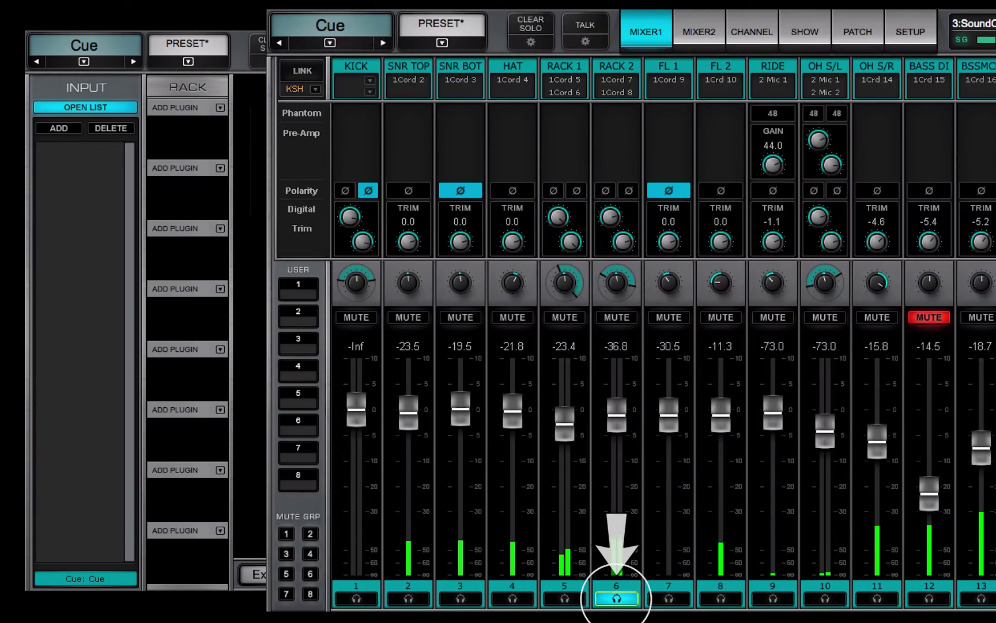
Step: Cue the RACK 2 channel followed by SNR BOT, and choose channel ACG as the Cue's alternate input
{"action": "left_click", "coordinate": [616, 598]}
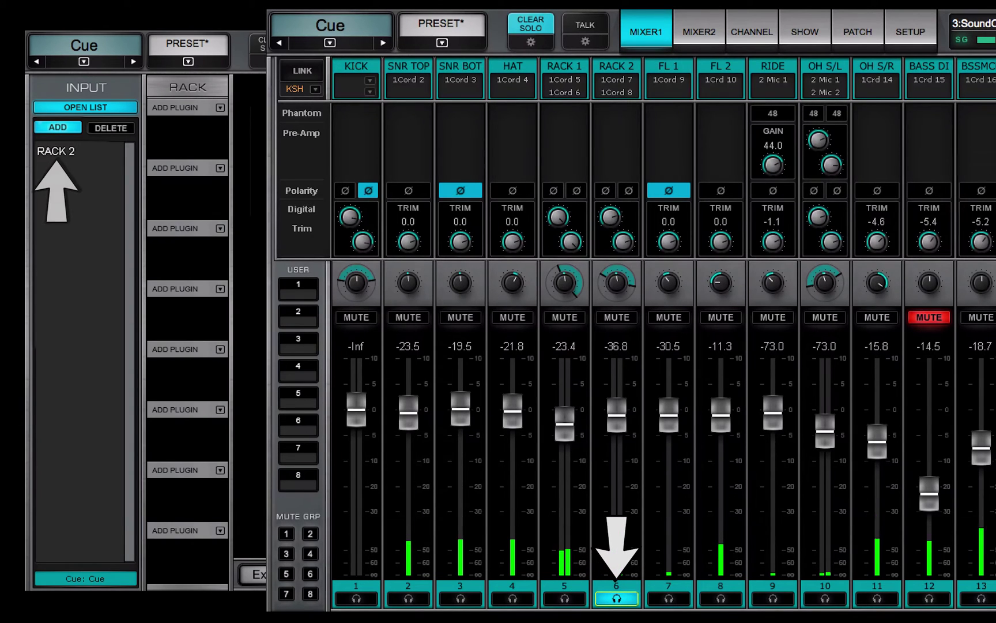
{"action": "left_click", "coordinate": [460, 599]}
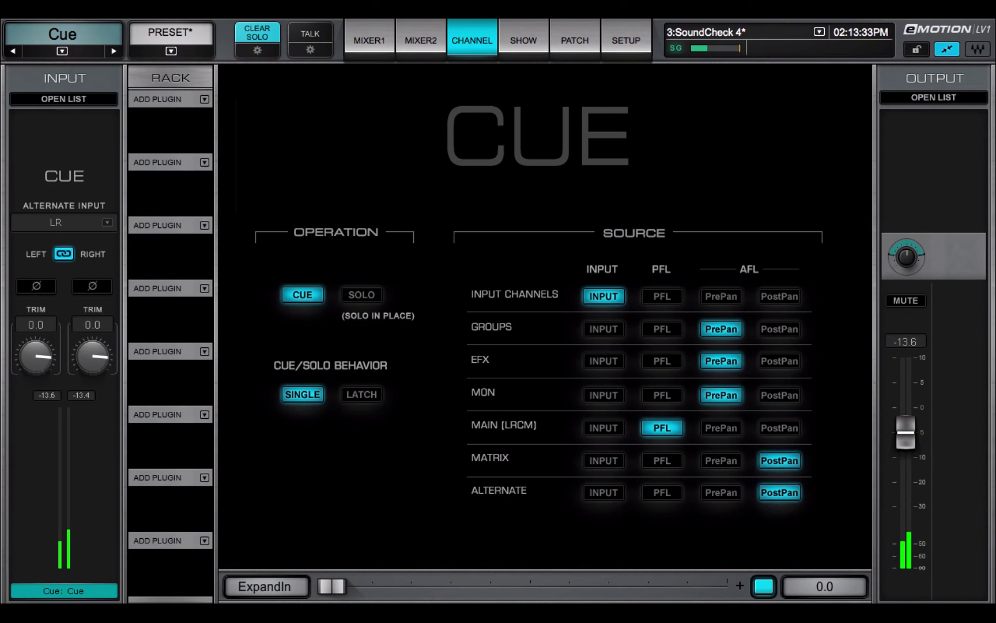
{"action": "left_click", "coordinate": [107, 222]}
{"action": "mouse_move", "coordinate": [167, 236]}
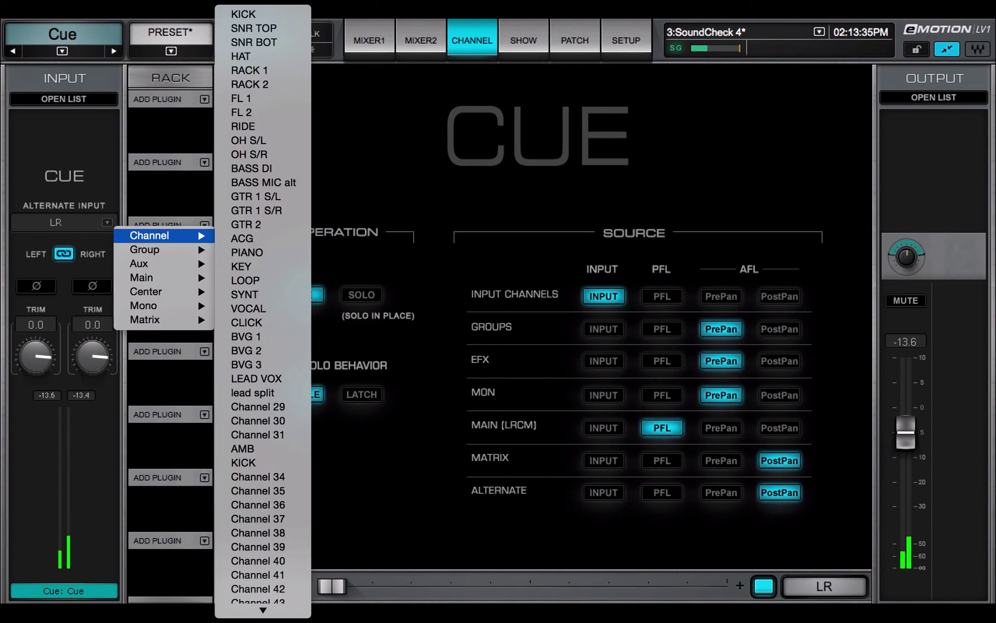
{"action": "left_click", "coordinate": [242, 238]}
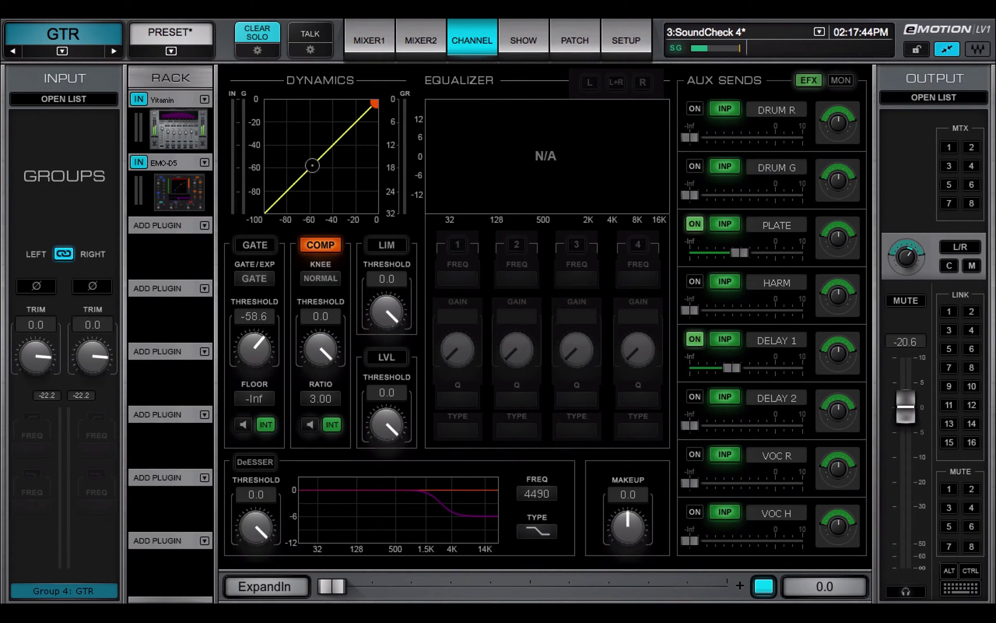
Step: Open the input lists of the GTR group and the PLATE aux and examine which source types each can add
{"action": "left_click", "coordinate": [64, 98]}
{"action": "left_click", "coordinate": [35, 120]}
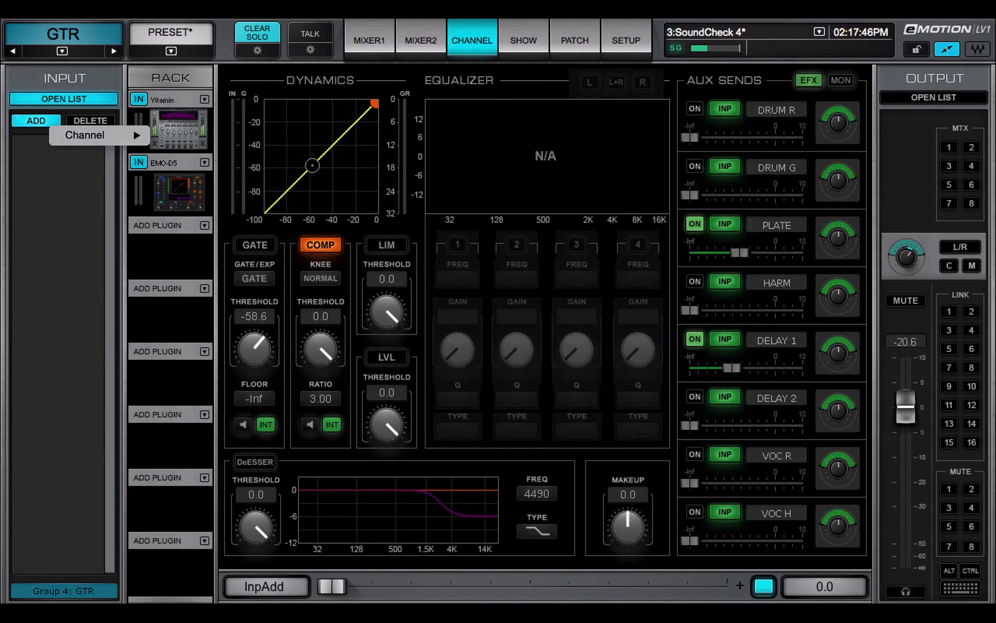
{"action": "mouse_move", "coordinate": [87, 134]}
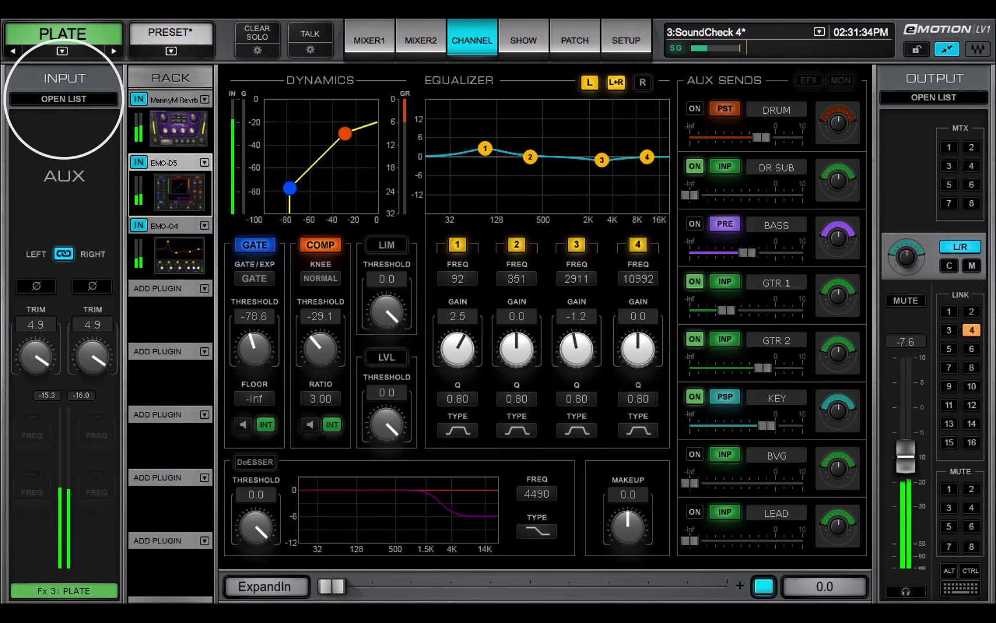
{"action": "left_click", "coordinate": [63, 98]}
{"action": "left_click", "coordinate": [36, 120]}
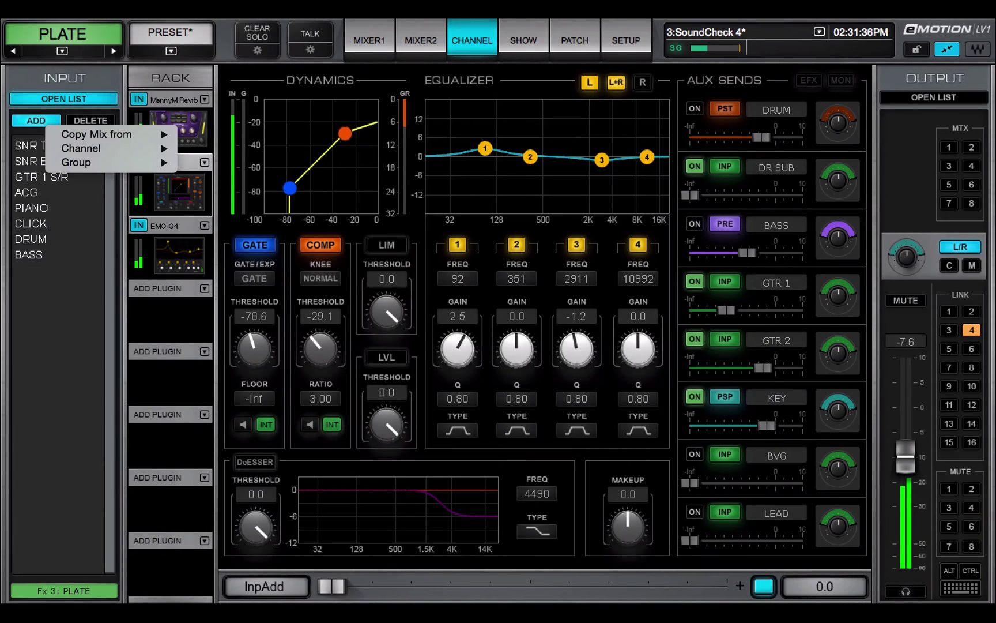
{"action": "mouse_move", "coordinate": [87, 149]}
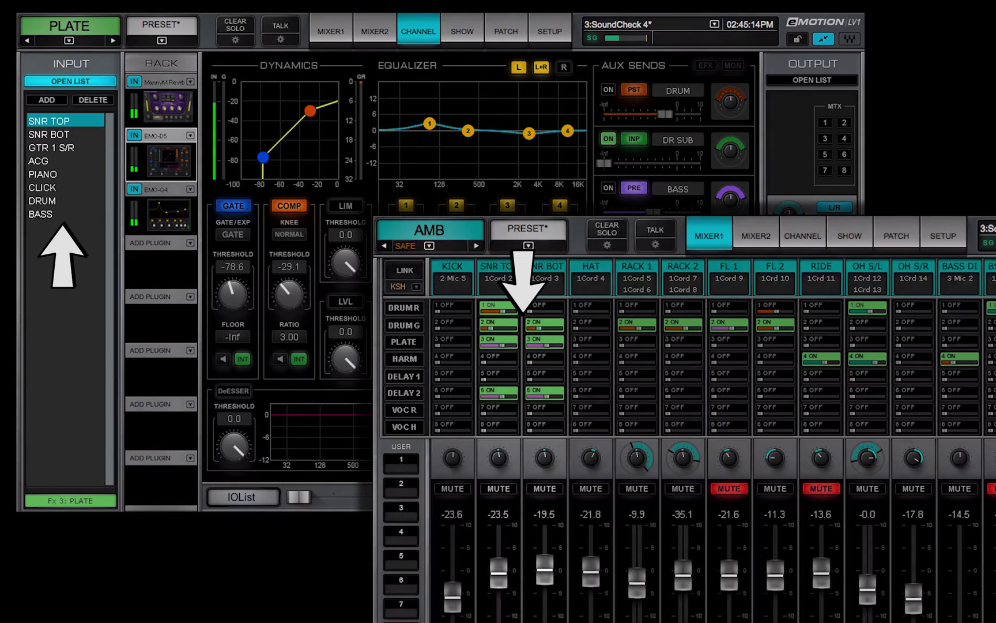
Step: Toggle the PLATE sends of SNR TOP and SNR BOT, and open the Copy Mix from choices for the PLATE aux
{"action": "left_click", "coordinate": [499, 343]}
{"action": "left_click", "coordinate": [544, 343]}
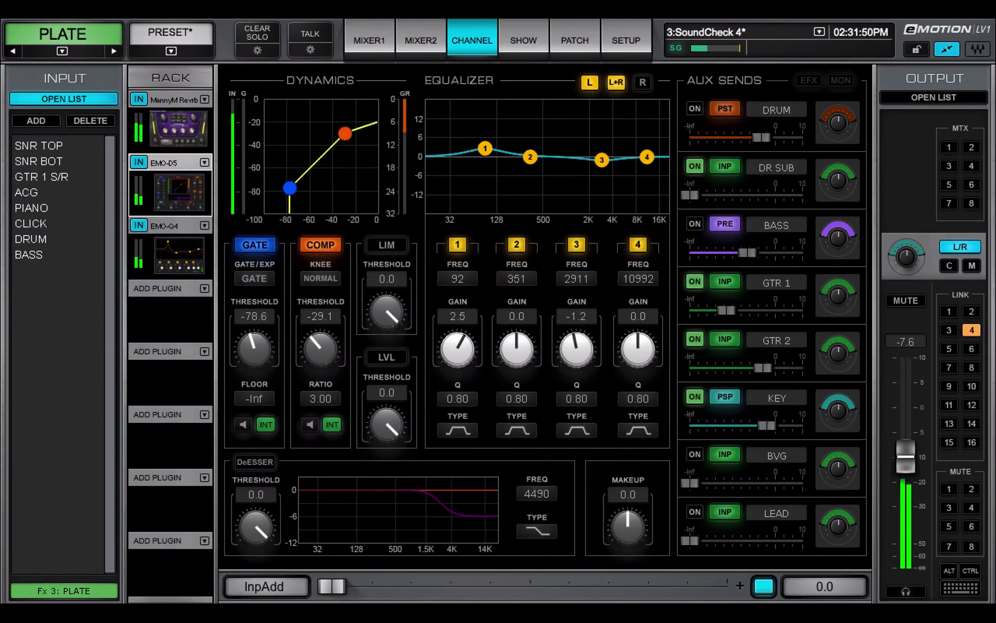
{"action": "left_click", "coordinate": [35, 121]}
{"action": "mouse_move", "coordinate": [104, 138]}
{"action": "mouse_move", "coordinate": [214, 152]}
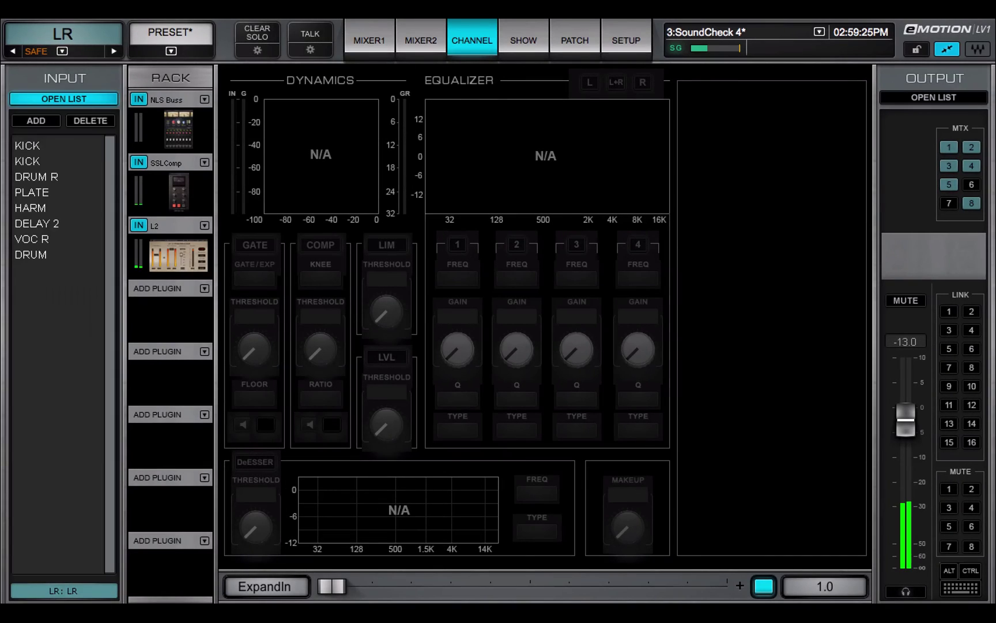
Step: Examine the channel, group and aux sources that can be added to the LR main input list
{"action": "left_click", "coordinate": [35, 121]}
{"action": "mouse_move", "coordinate": [80, 134]}
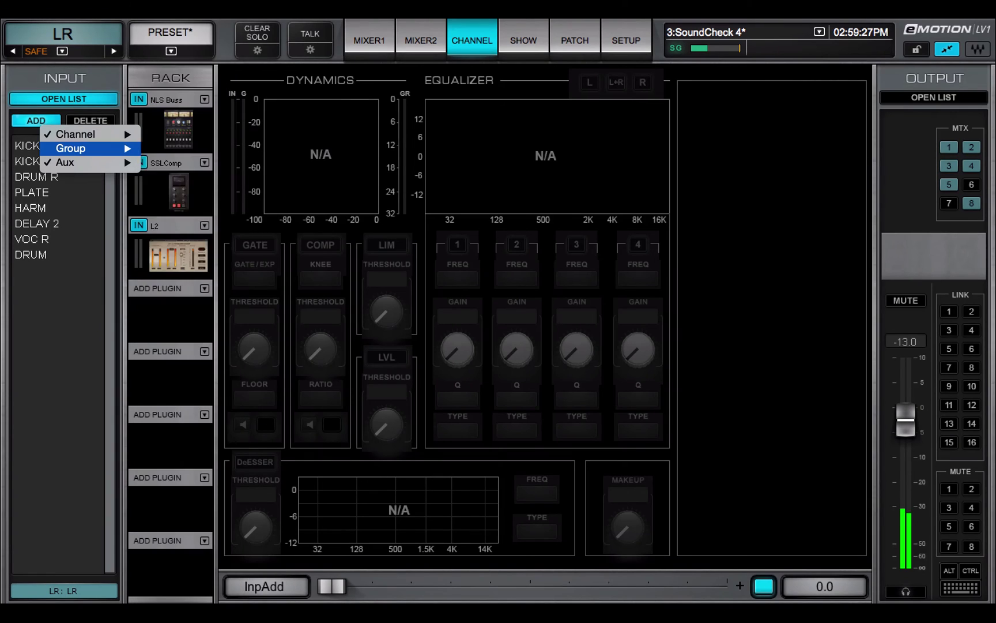
{"action": "mouse_move", "coordinate": [86, 162]}
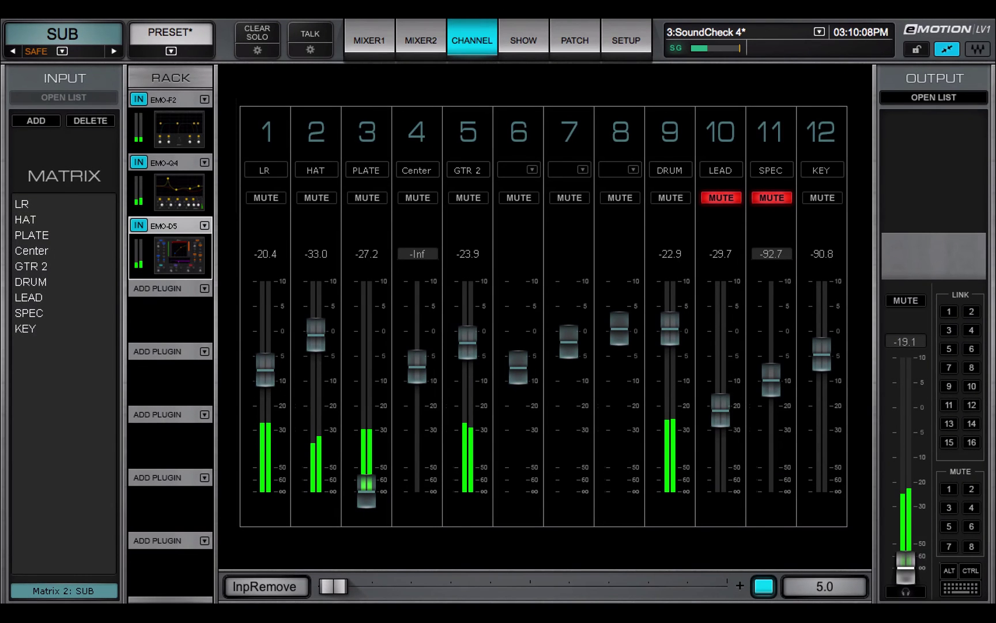
Step: Add channel BASS DI, group BASS and channel OH S/L as inputs of the SUB matrix
{"action": "left_click", "coordinate": [35, 121]}
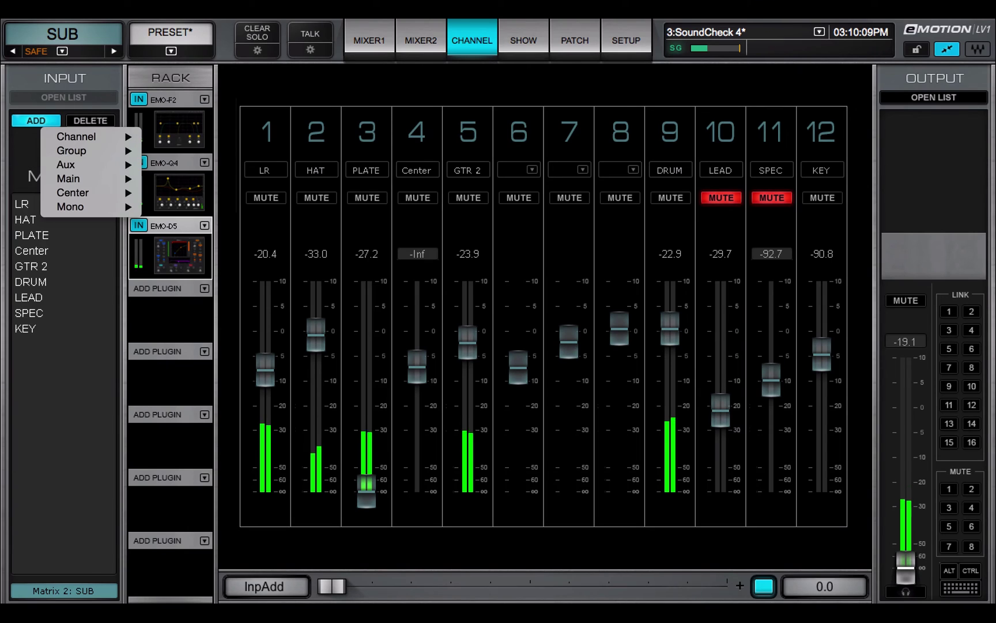
{"action": "mouse_move", "coordinate": [76, 136]}
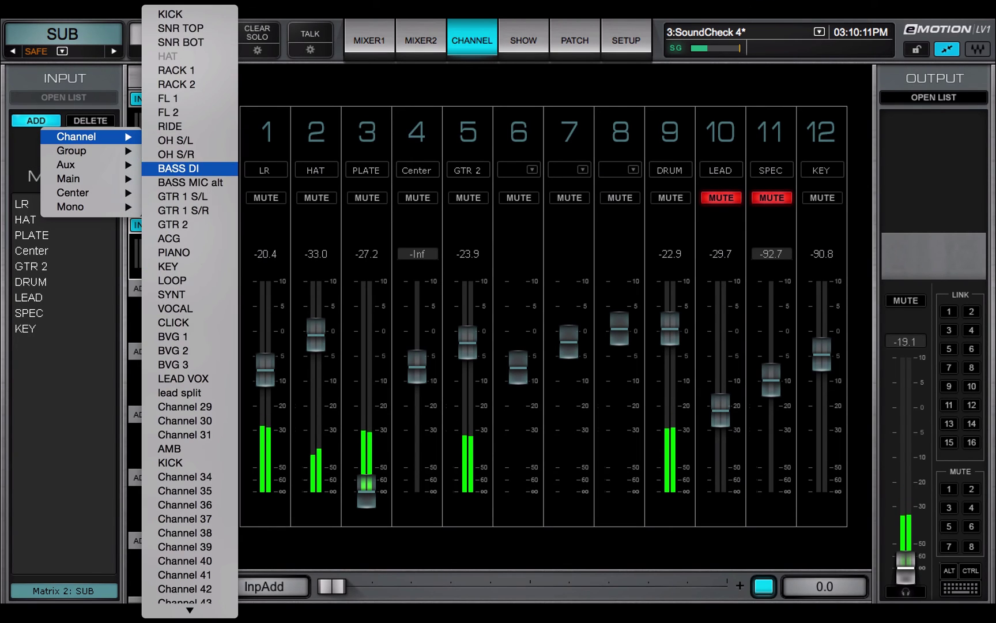
{"action": "left_click", "coordinate": [178, 168]}
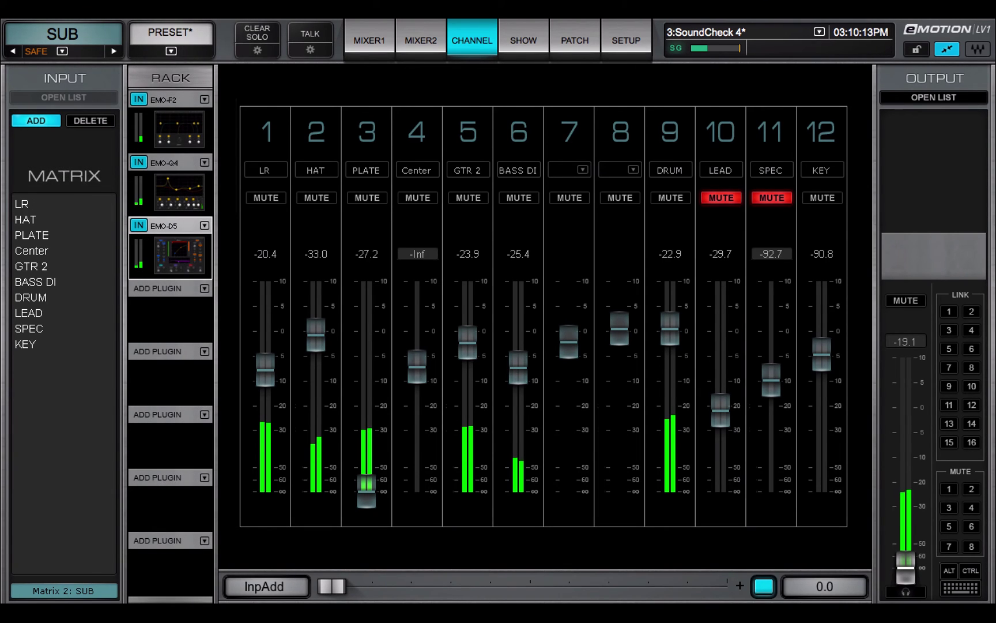
{"action": "left_click", "coordinate": [36, 120]}
{"action": "mouse_move", "coordinate": [89, 148]}
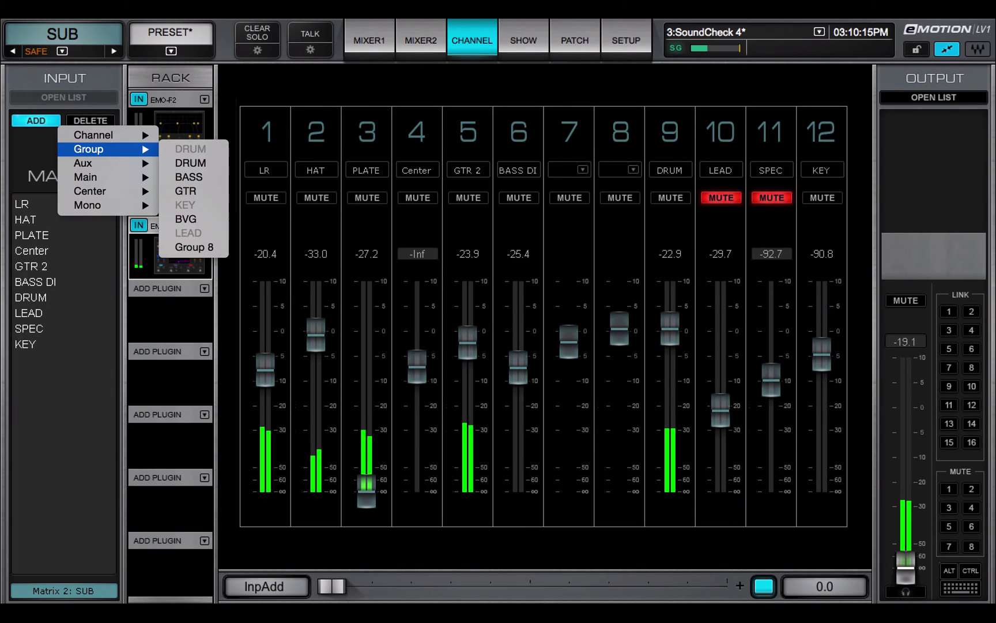
{"action": "left_click", "coordinate": [188, 176]}
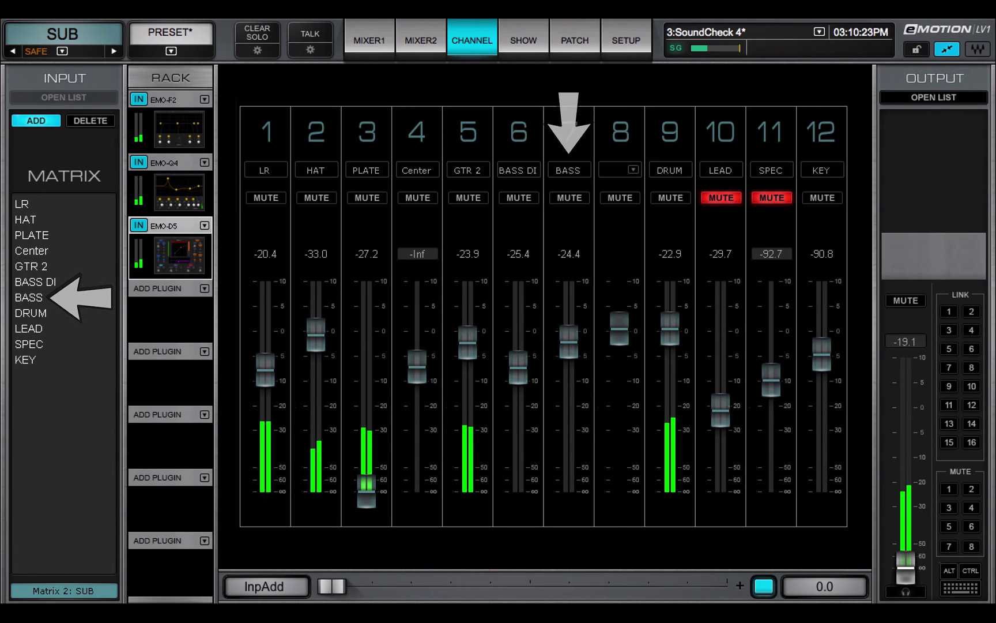
{"action": "left_click", "coordinate": [36, 120]}
{"action": "mouse_move", "coordinate": [84, 140]}
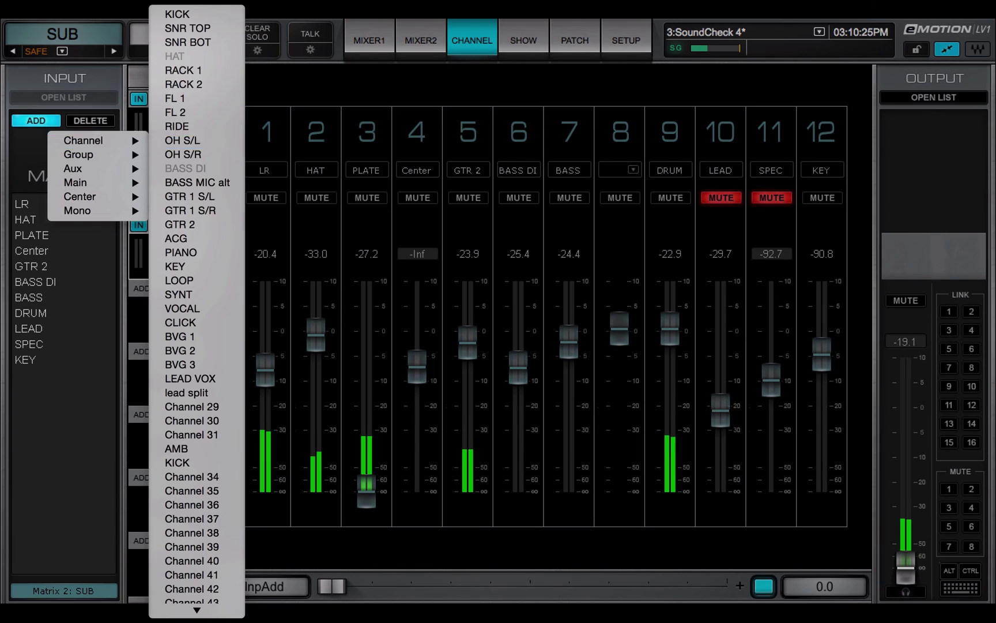
{"action": "left_click", "coordinate": [182, 140]}
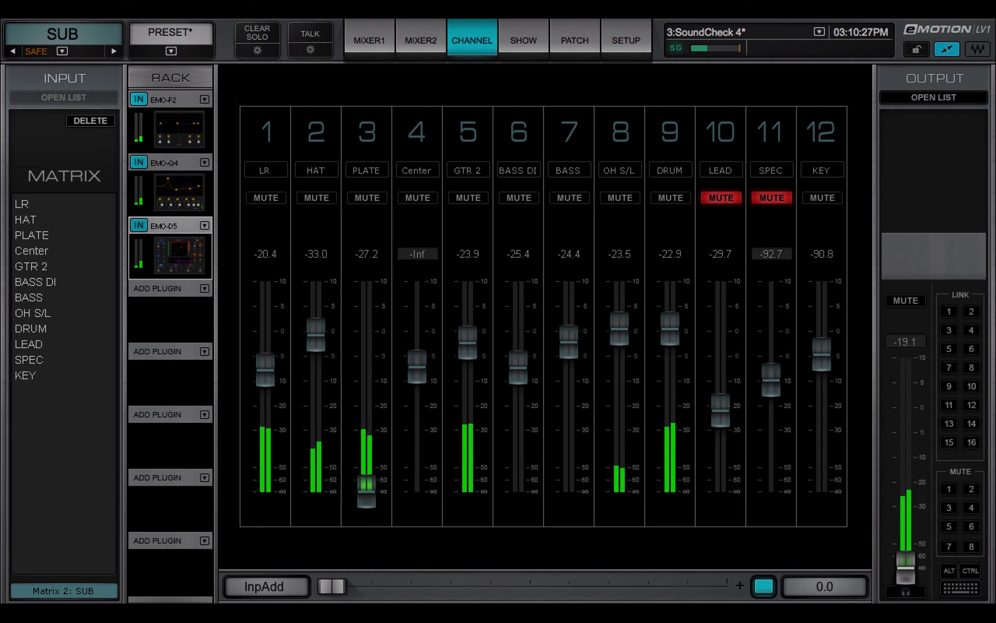
Step: Delete BASS DI from the SUB matrix inputs, and open the choices for adding assignments to the ACC link
{"action": "left_click", "coordinate": [46, 282]}
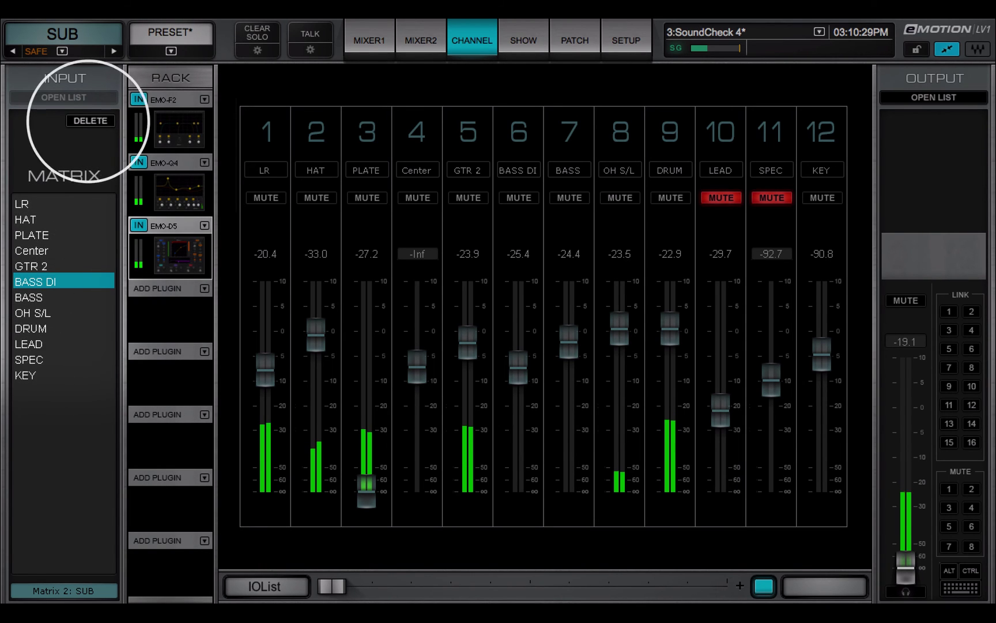
{"action": "left_click", "coordinate": [90, 120]}
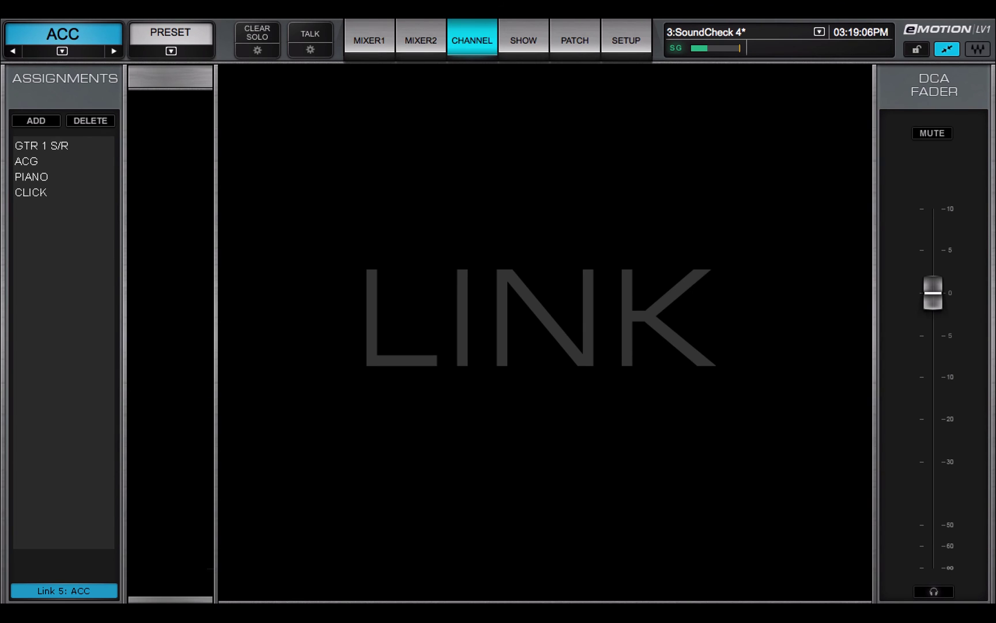
{"action": "left_click", "coordinate": [36, 120]}
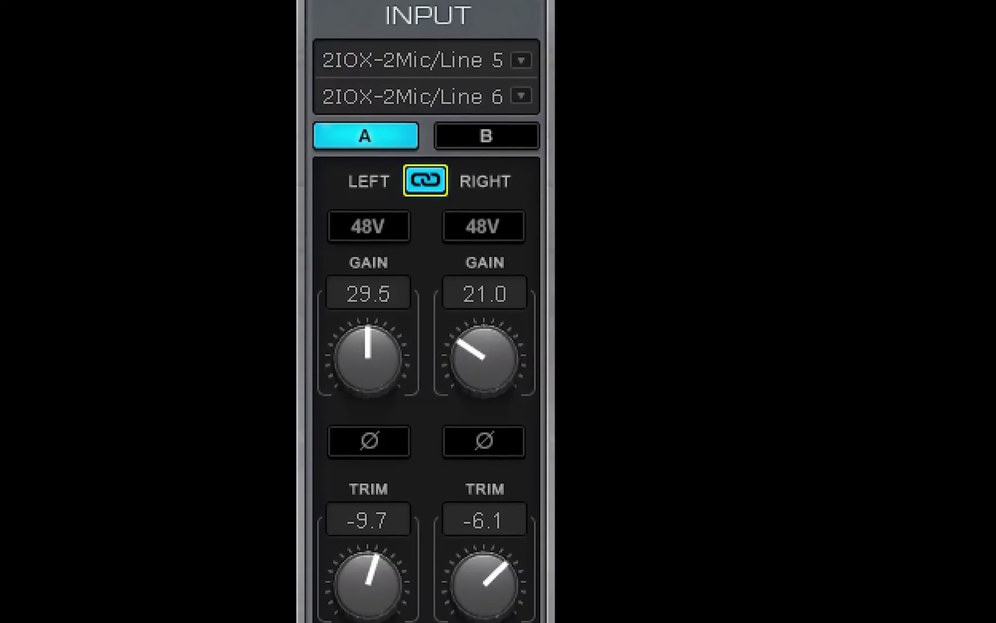
Step: Adjust the left and right gains of the OH S/L channel, and browse the Cue alternate input and IOX-2 source choices
{"action": "left_click_drag", "start_coordinate": [92, 356], "coordinate": [92, 337]}
{"action": "mouse_move", "coordinate": [484, 442]}
{"action": "left_mouse_down"}
{"action": "mouse_move", "coordinate": [484, 458]}
{"action": "mouse_move", "coordinate": [484, 450]}
{"action": "left_mouse_up"}
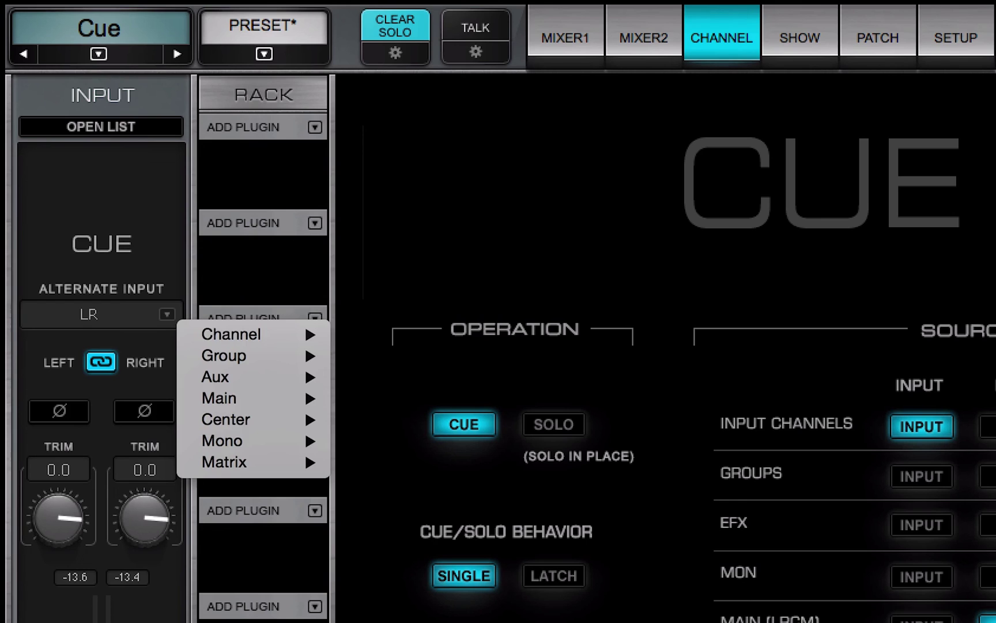
{"action": "mouse_move", "coordinate": [254, 334]}
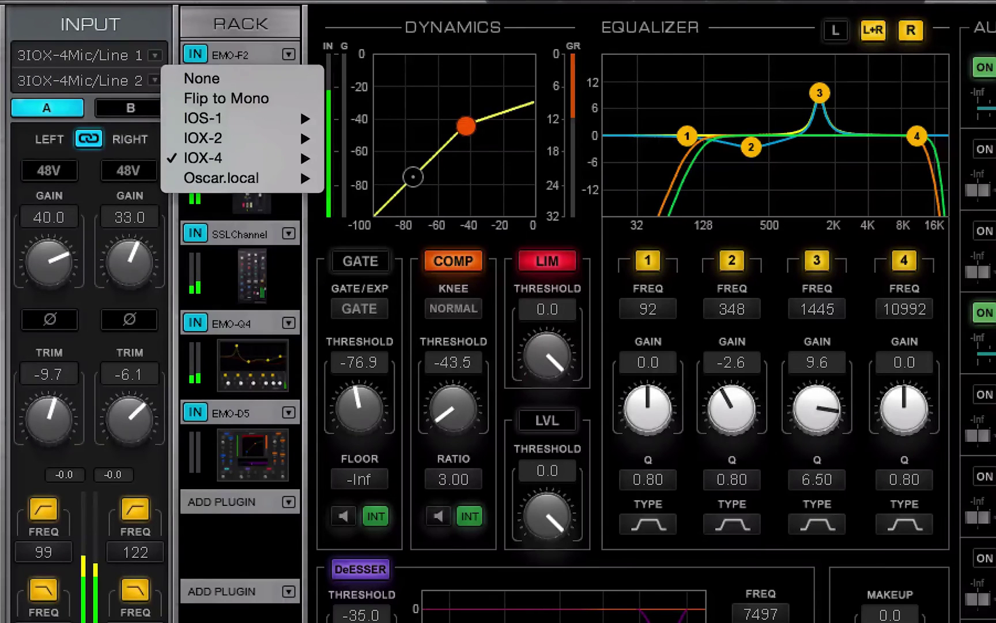
{"action": "mouse_move", "coordinate": [242, 138]}
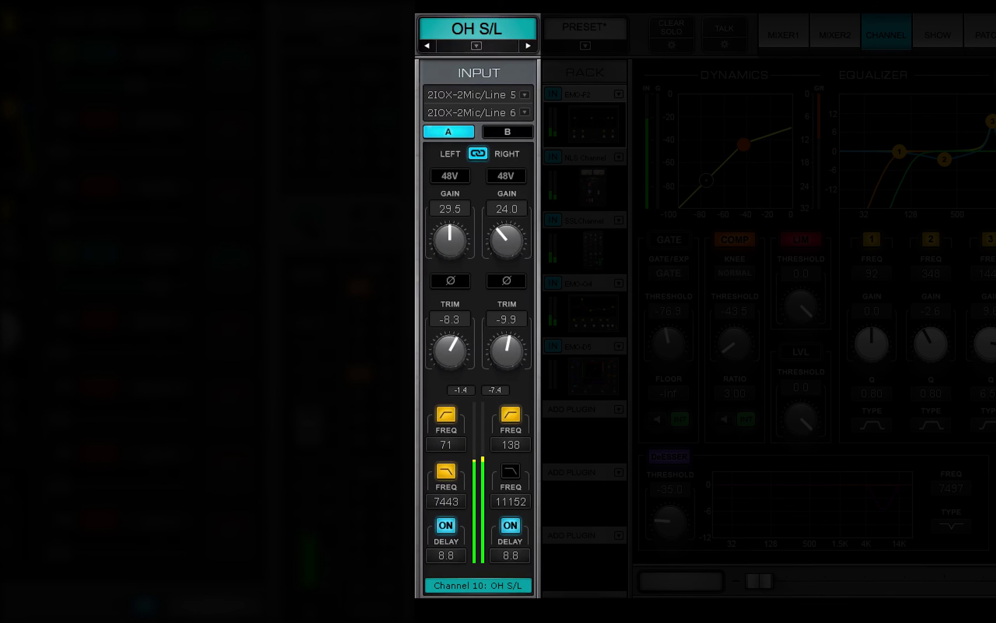
Step: Switch the channel view from OH S/L to the BASS group
{"action": "left_click", "coordinate": [476, 45]}
{"action": "mouse_move", "coordinate": [501, 87]}
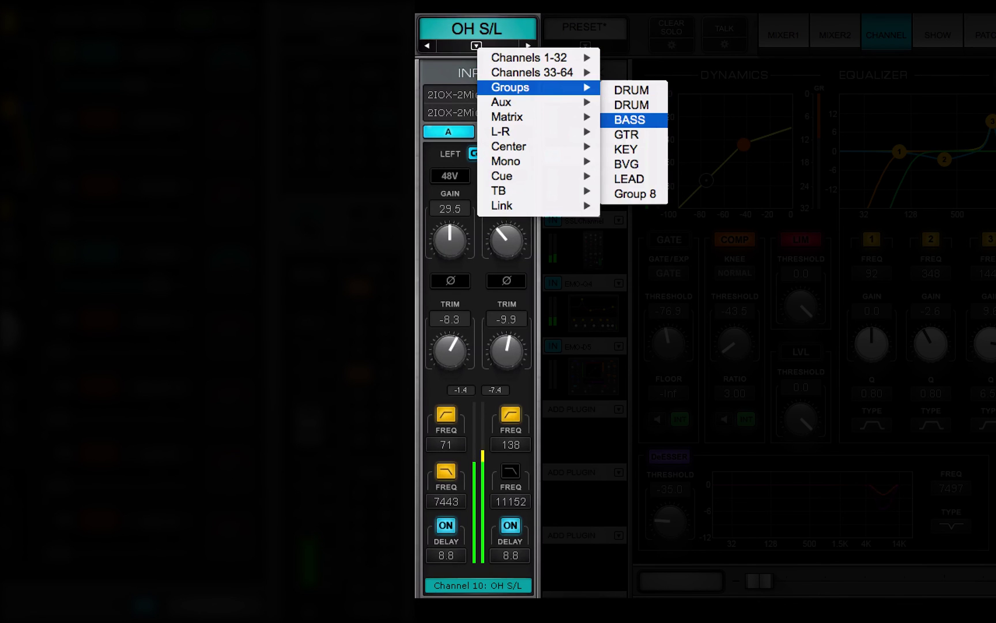
{"action": "left_click", "coordinate": [630, 122]}
Step: Open the BASS group's input list and add the BASS DI channel to it
{"action": "left_click", "coordinate": [478, 94]}
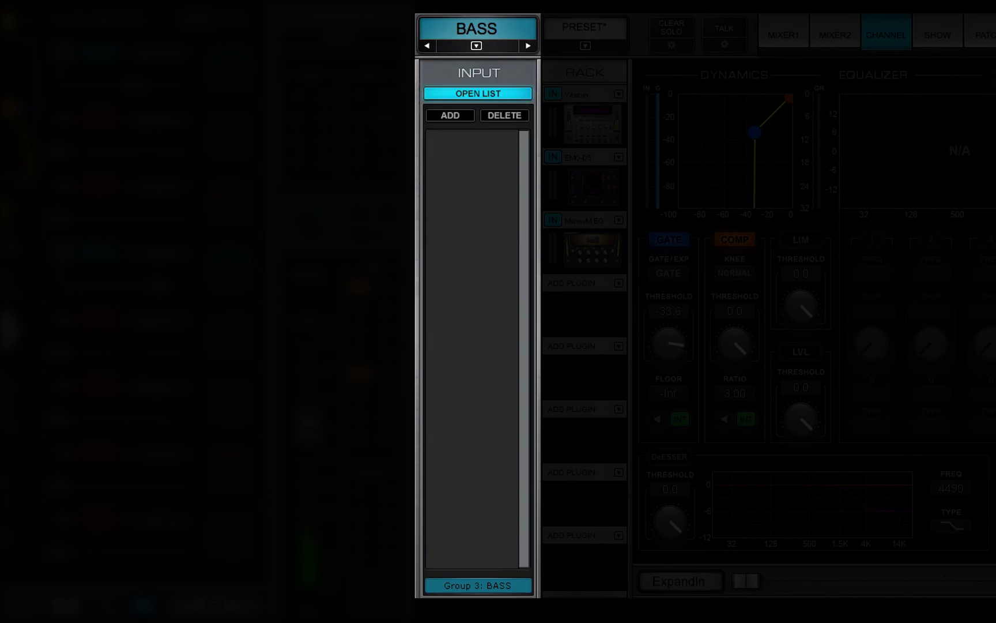
{"action": "left_click", "coordinate": [450, 115]}
{"action": "mouse_move", "coordinate": [508, 131]}
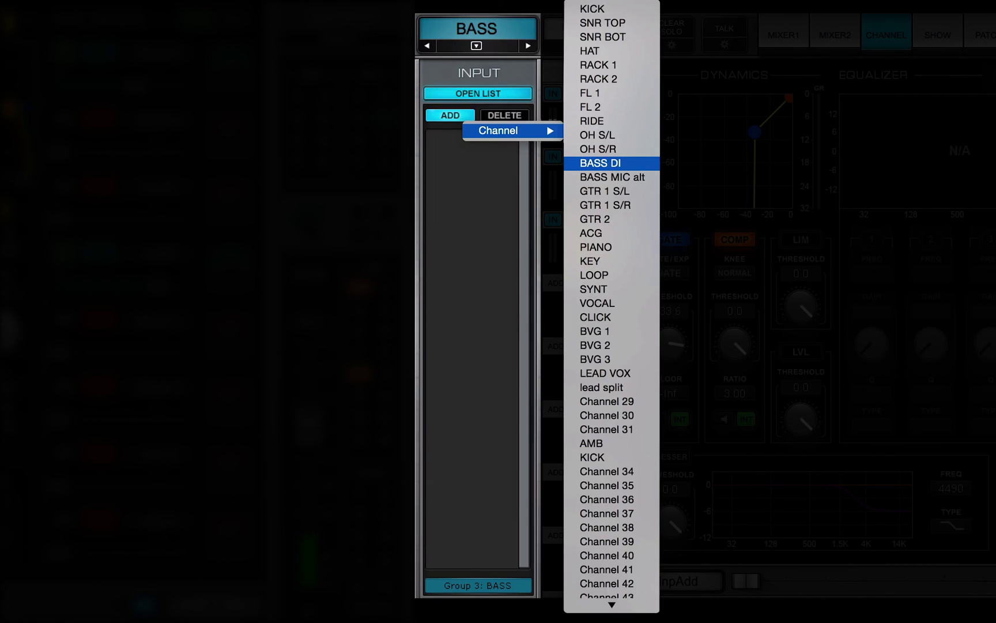
{"action": "left_click", "coordinate": [600, 163]}
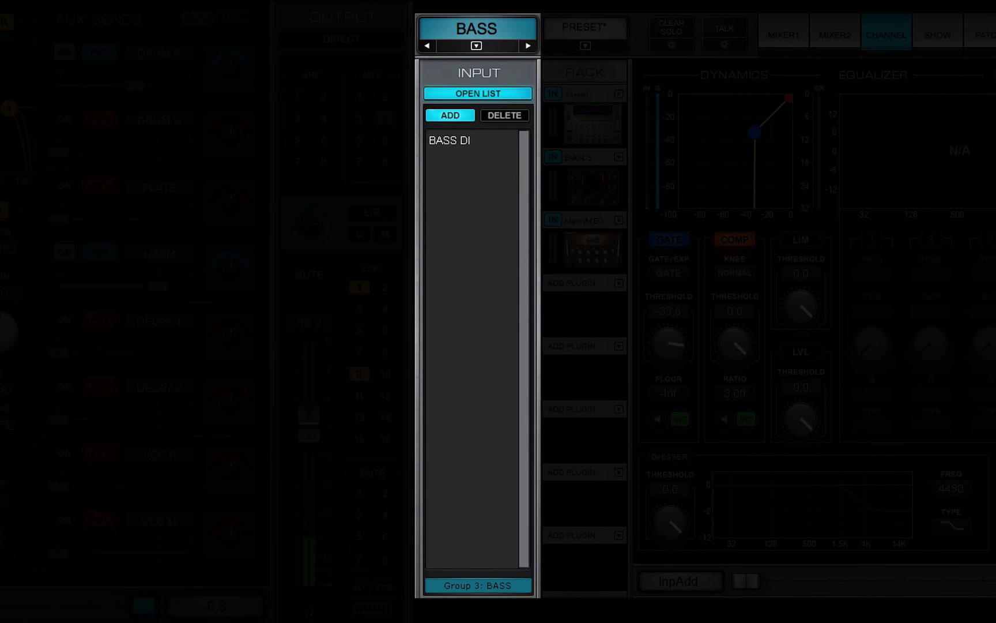